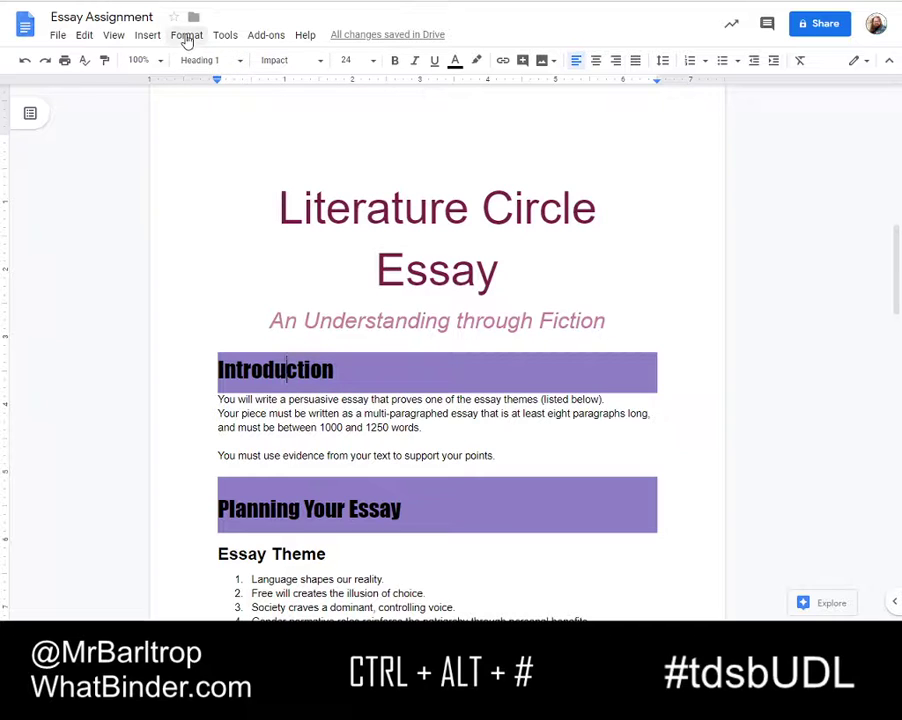
Remove the paragraph spacing both before and after the "Introduction" heading.
double_click(219, 369)
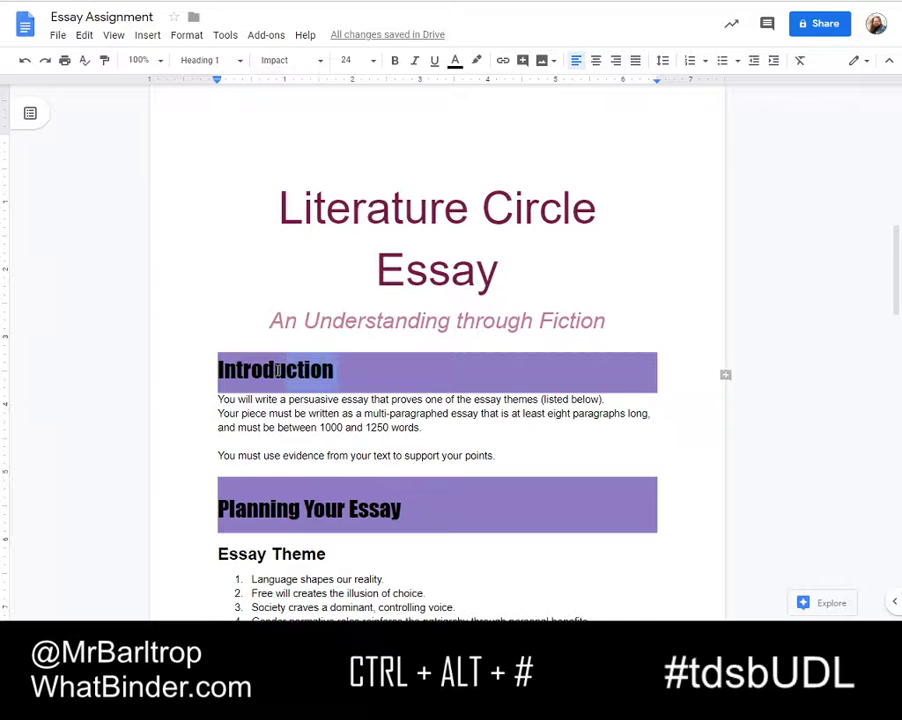
left_click(186, 38)
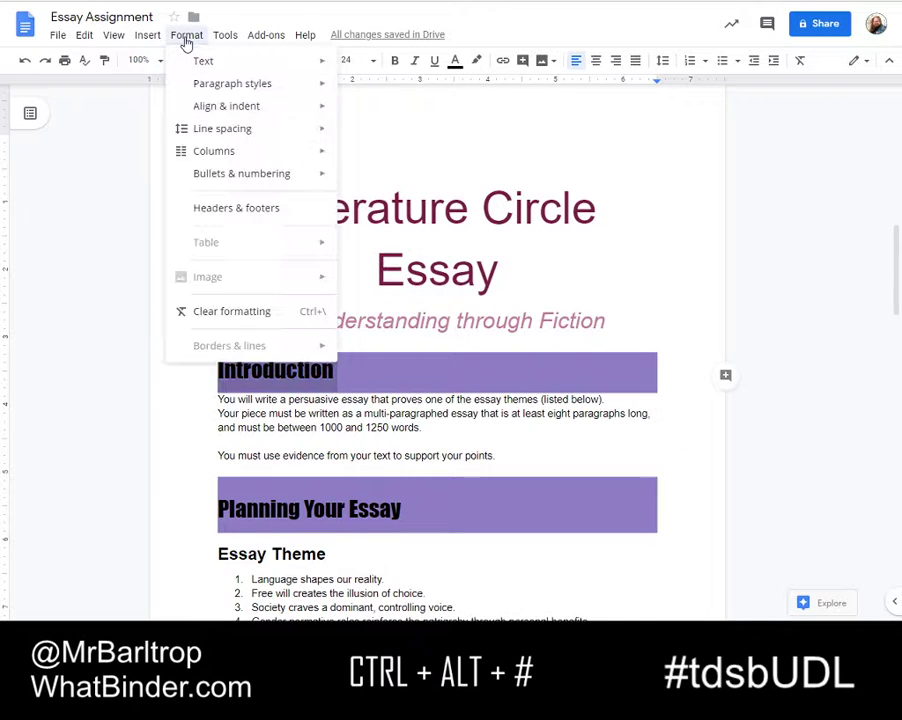
mouse_move(234, 133)
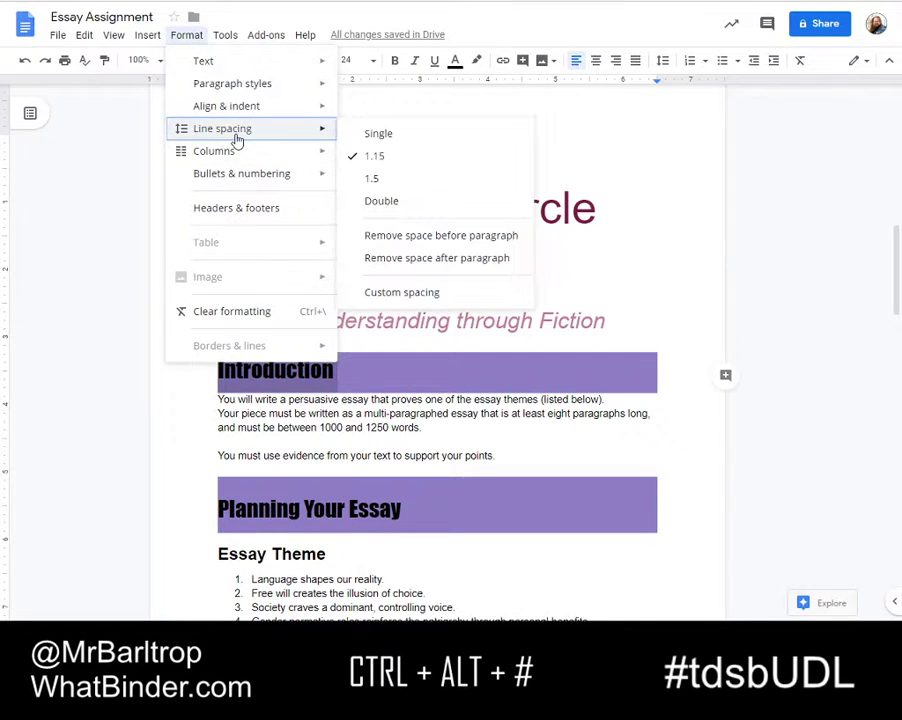
left_click(397, 238)
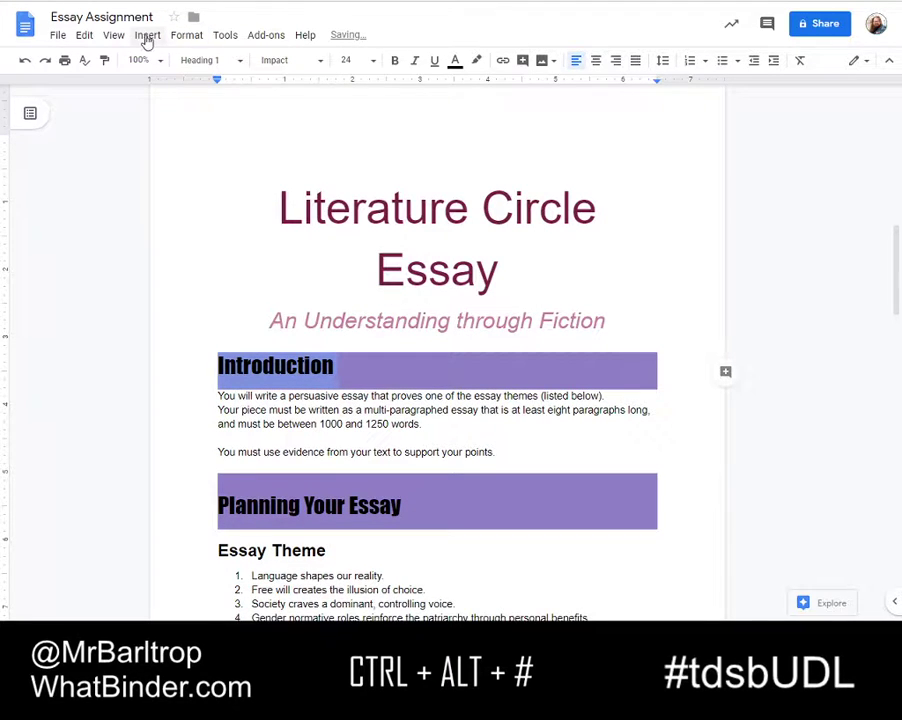
left_click(184, 38)
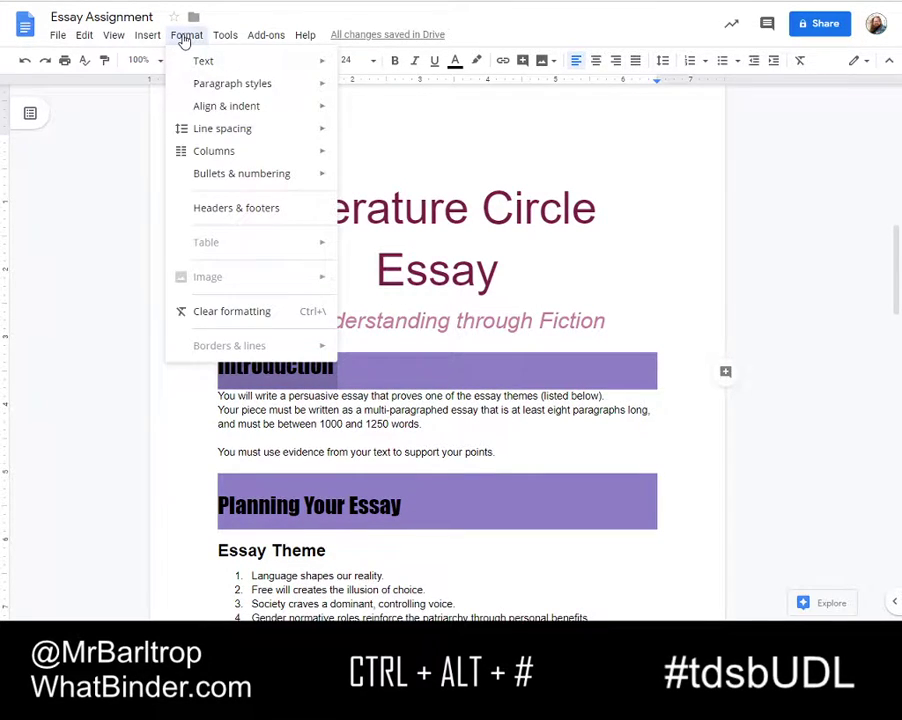
mouse_move(221, 134)
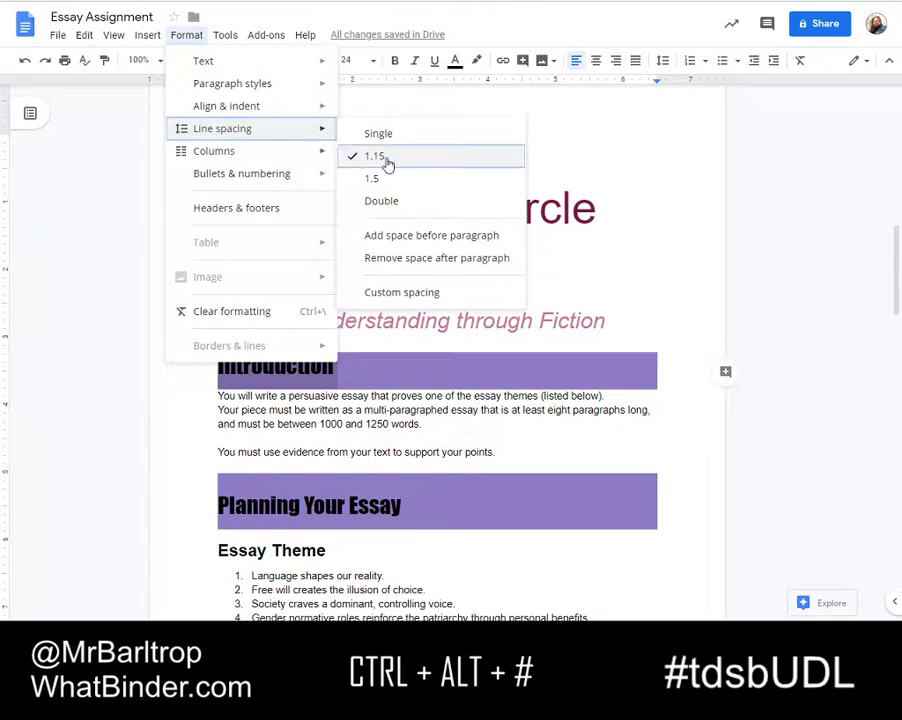
left_click(409, 260)
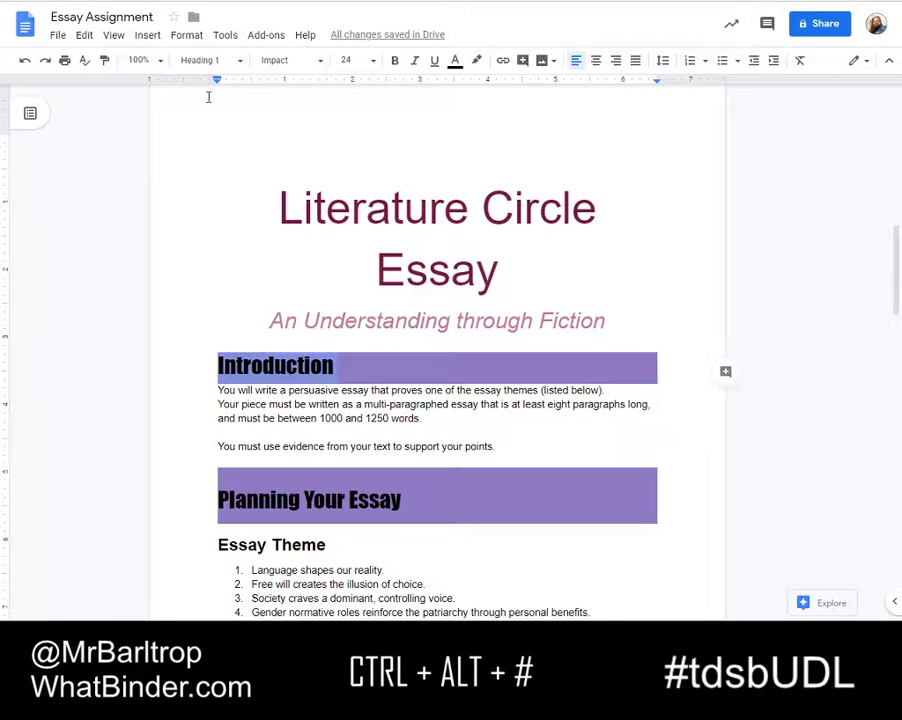
Set the "Introduction" heading to single line spacing and update the Heading 1 style to match it.
left_click(188, 38)
mouse_move(228, 141)
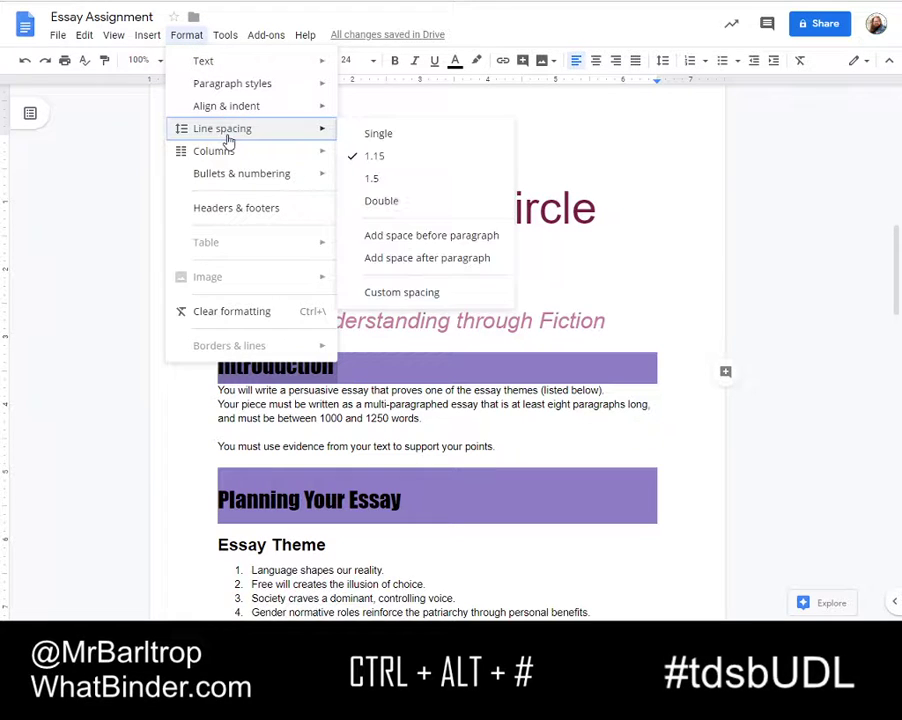
left_click(386, 136)
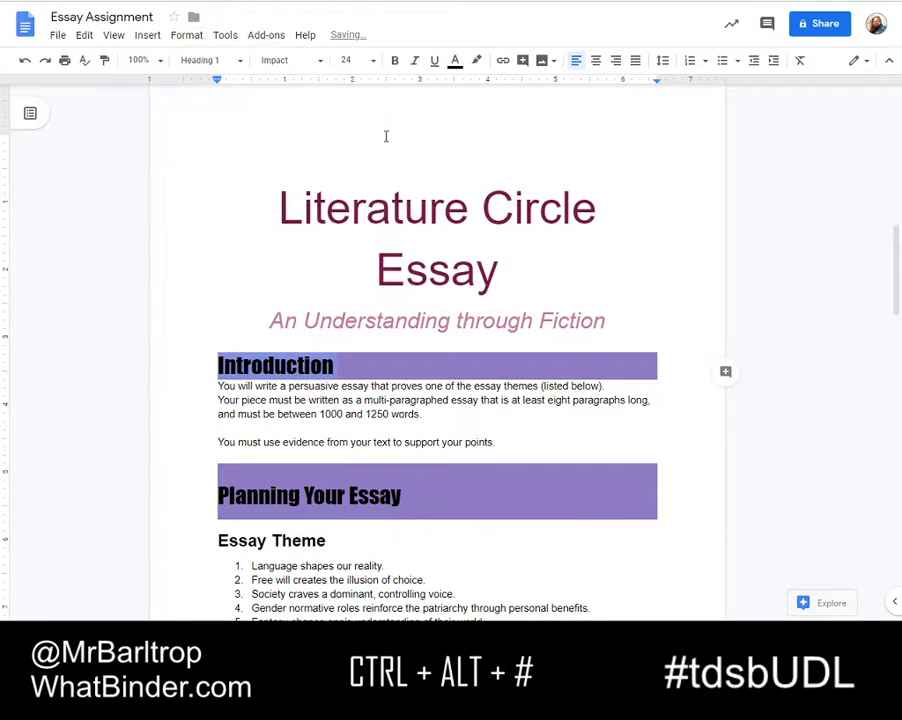
right_click(282, 365)
left_click(356, 578)
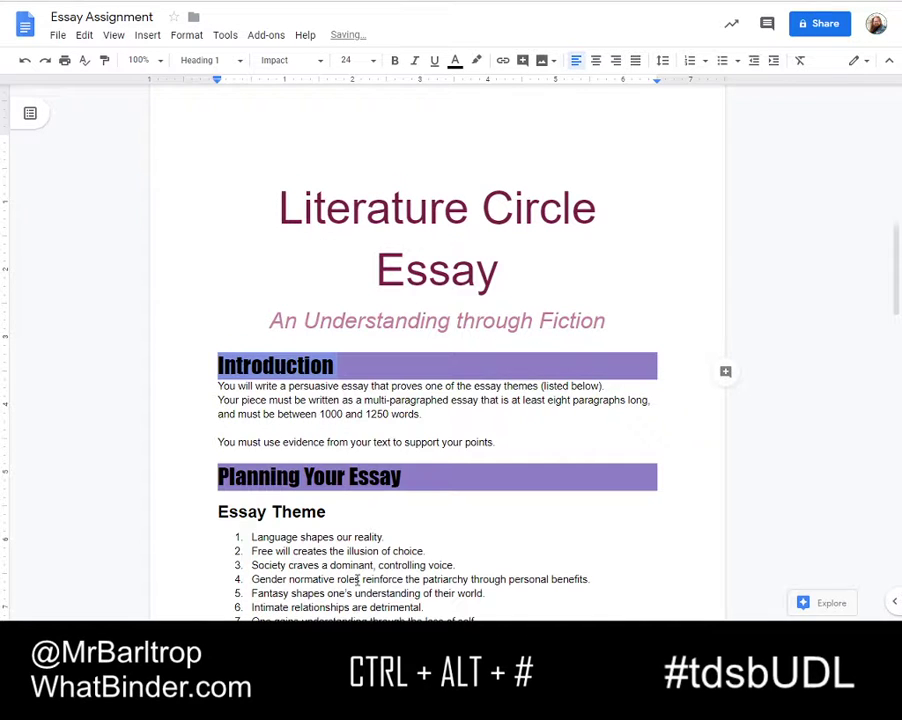
left_click(381, 394)
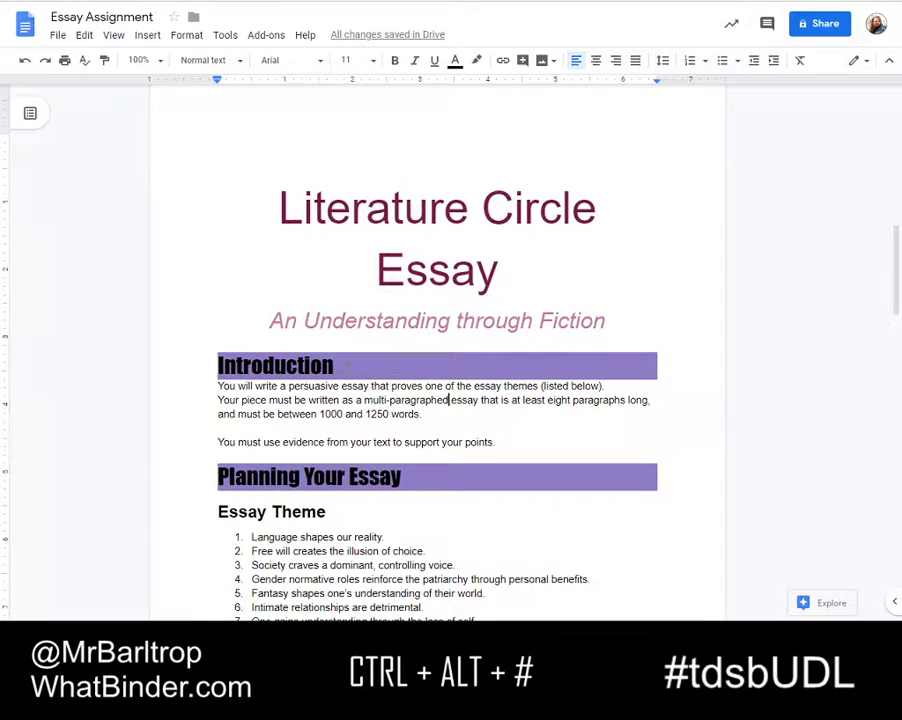
Give the "Essay Theme" heading a light blue paragraph background through Borders and shading.
scroll(330, 366, "down", 3)
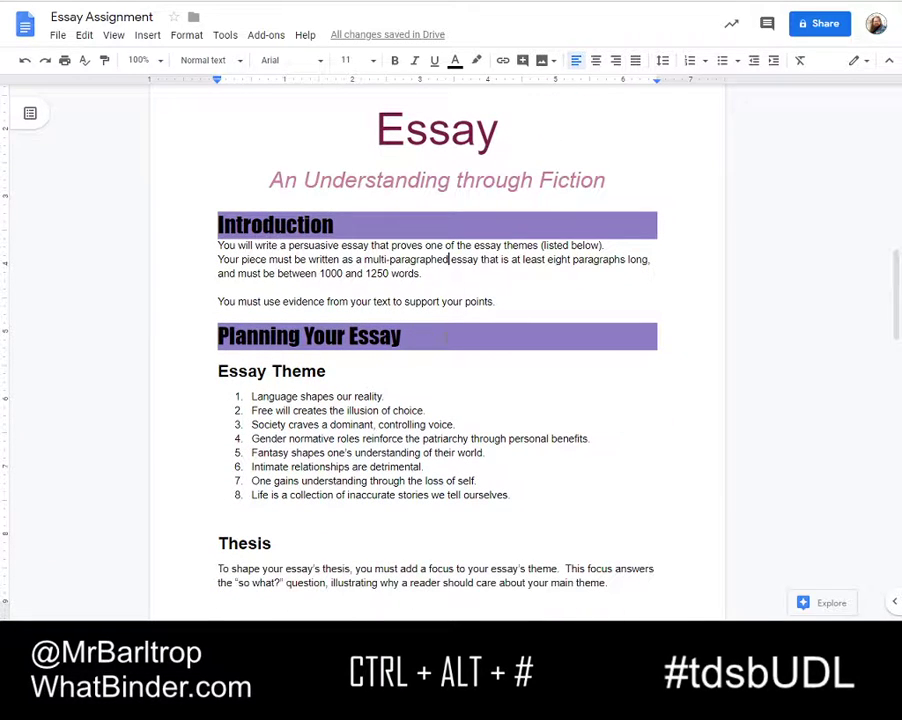
left_click(248, 371)
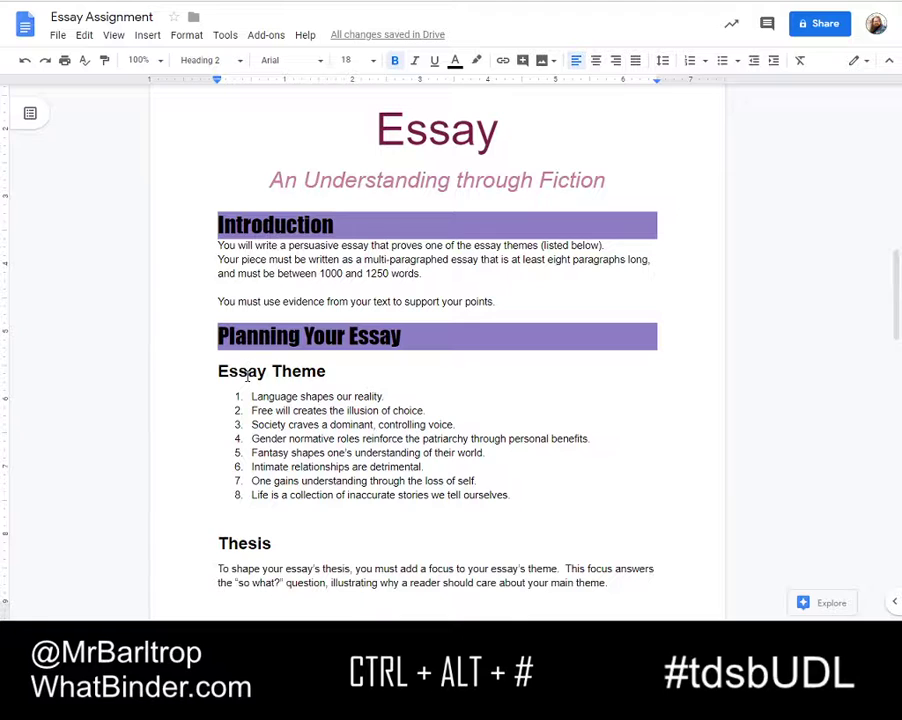
triple_click(247, 373)
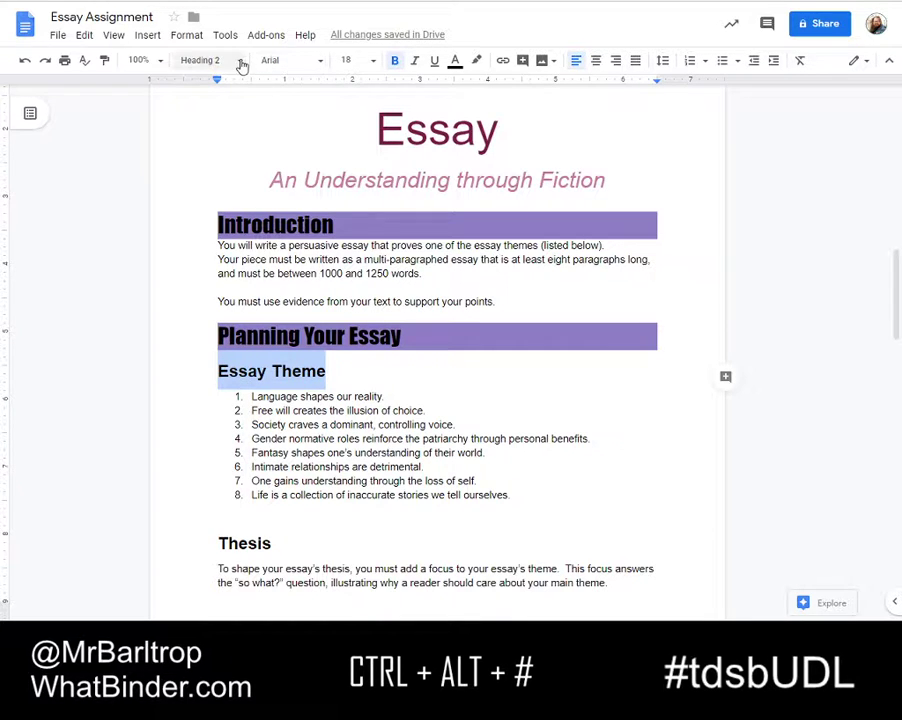
left_click(188, 36)
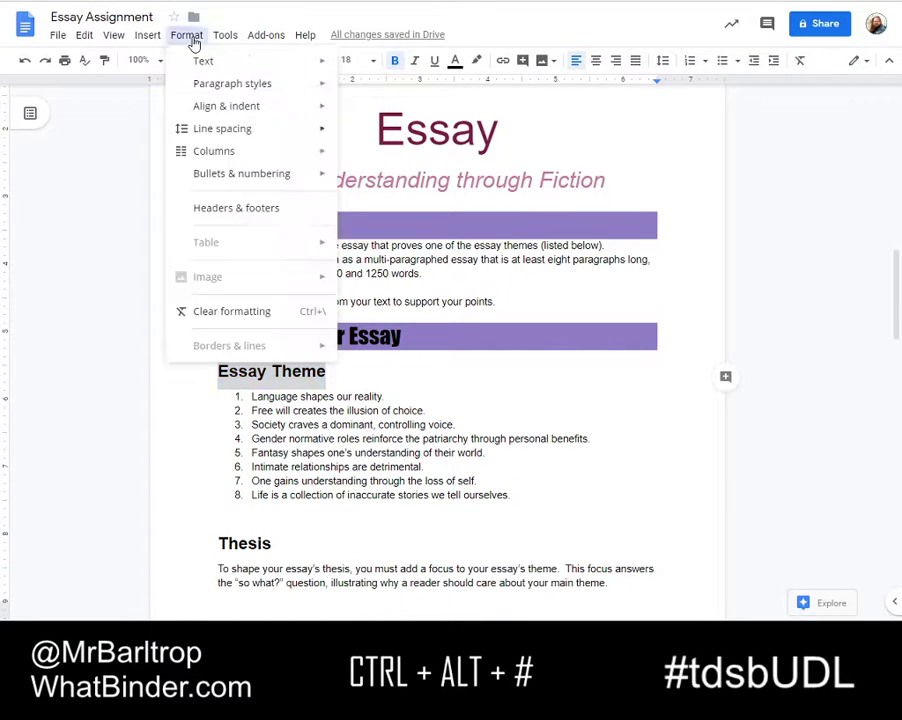
mouse_move(251, 88)
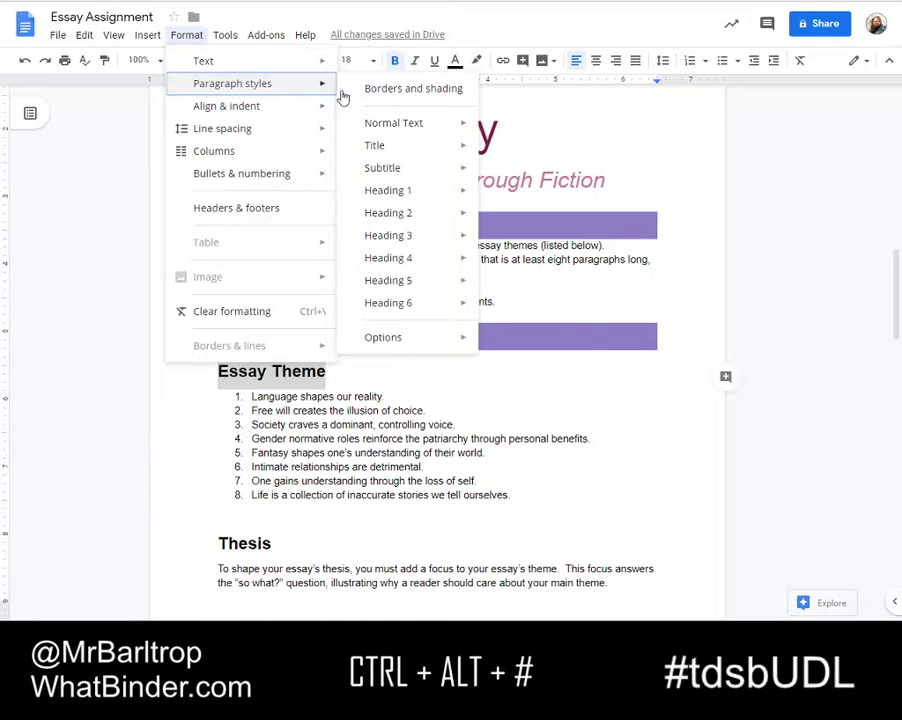
left_click(410, 92)
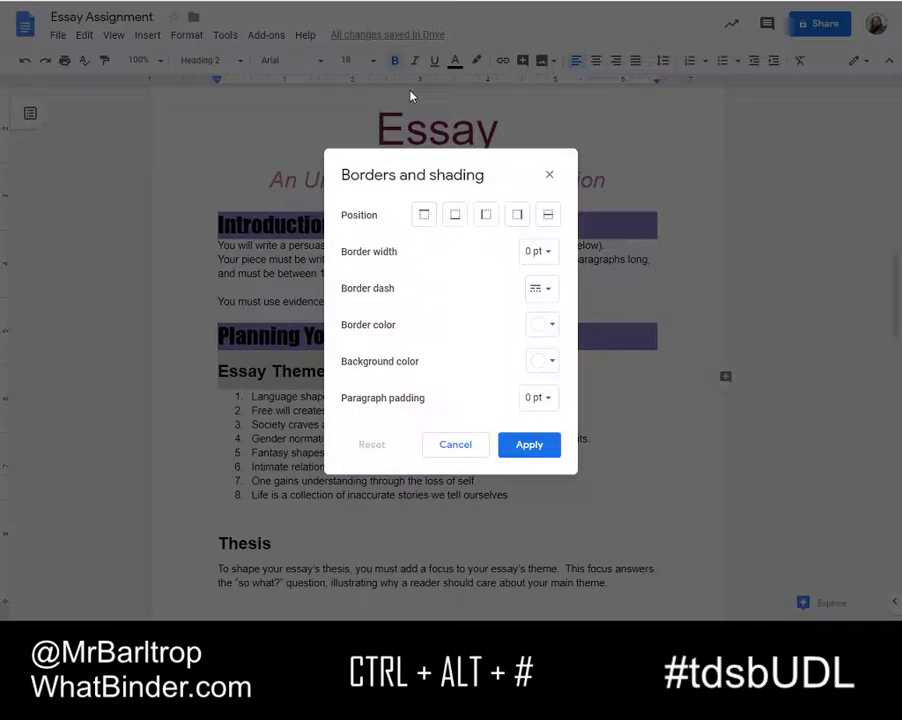
left_click(546, 364)
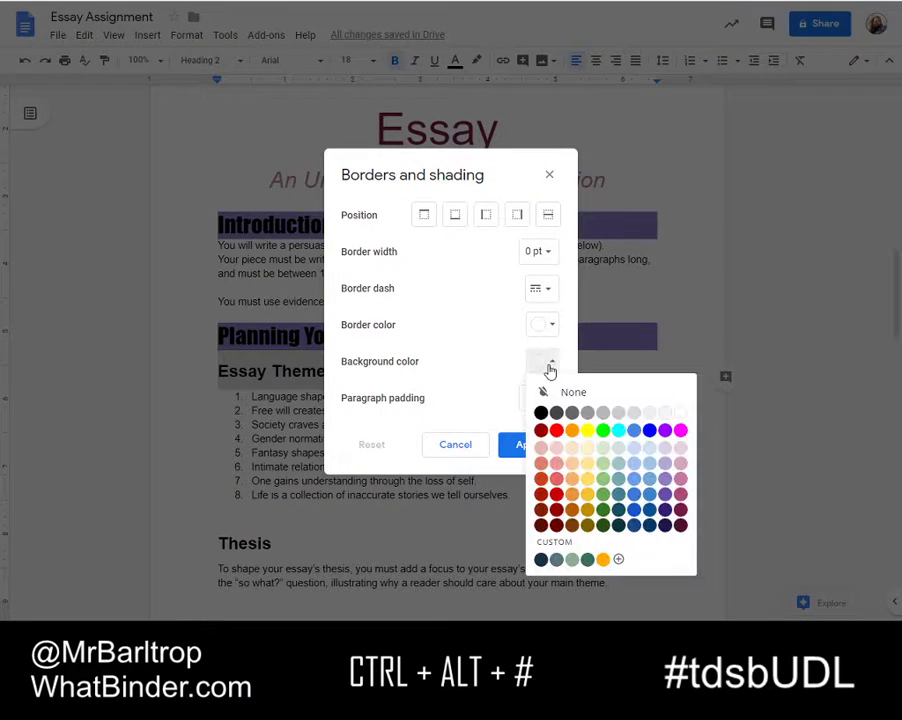
left_click(648, 463)
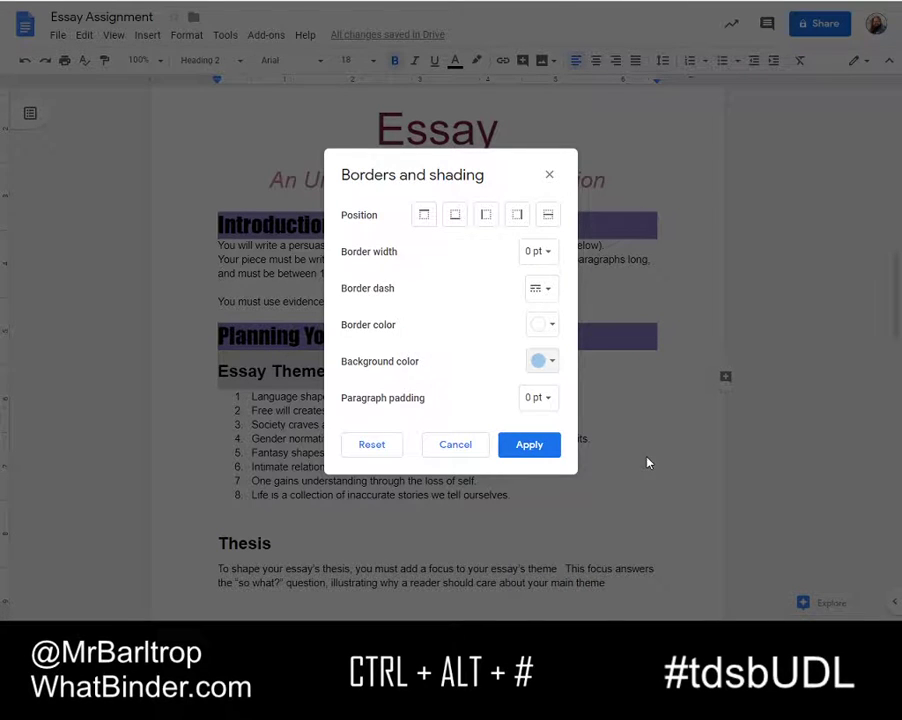
left_click(529, 445)
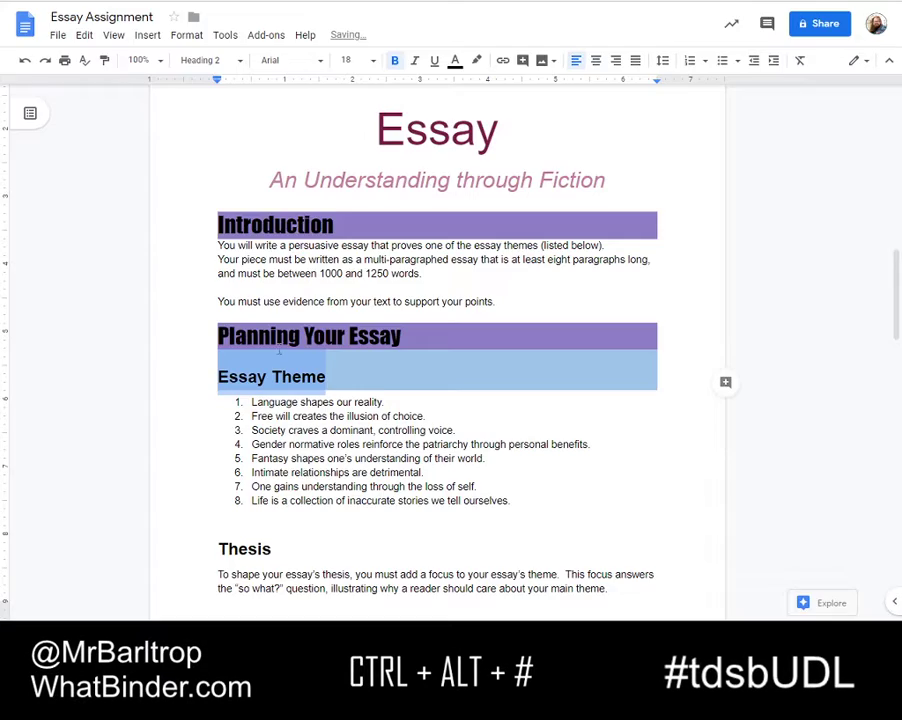
Set the "Essay Theme" heading to single line spacing and remove the space before the paragraph.
left_click(184, 36)
mouse_move(236, 136)
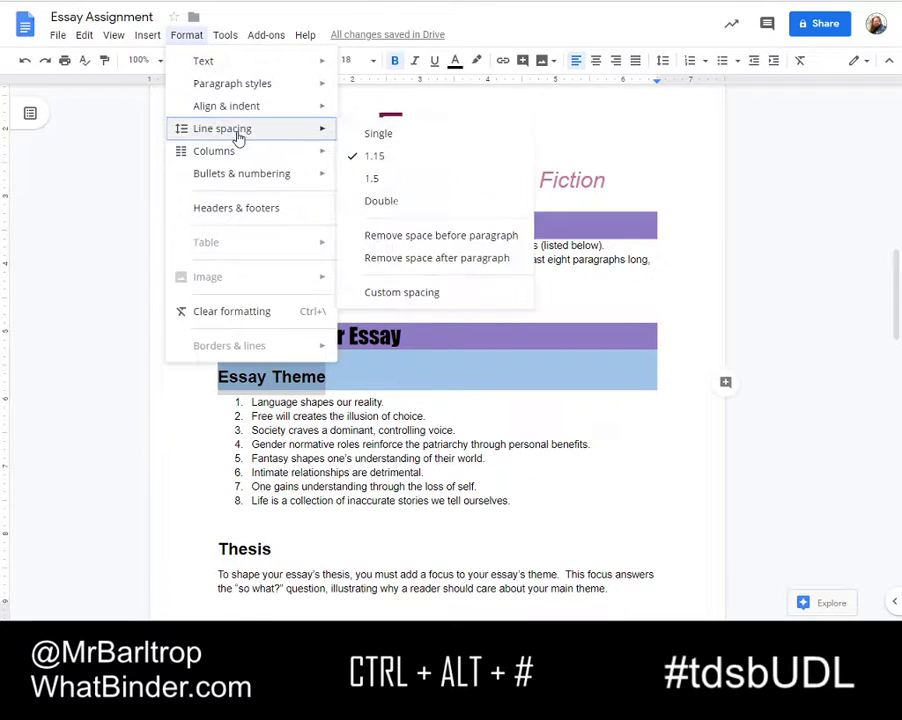
left_click(404, 138)
left_click(186, 35)
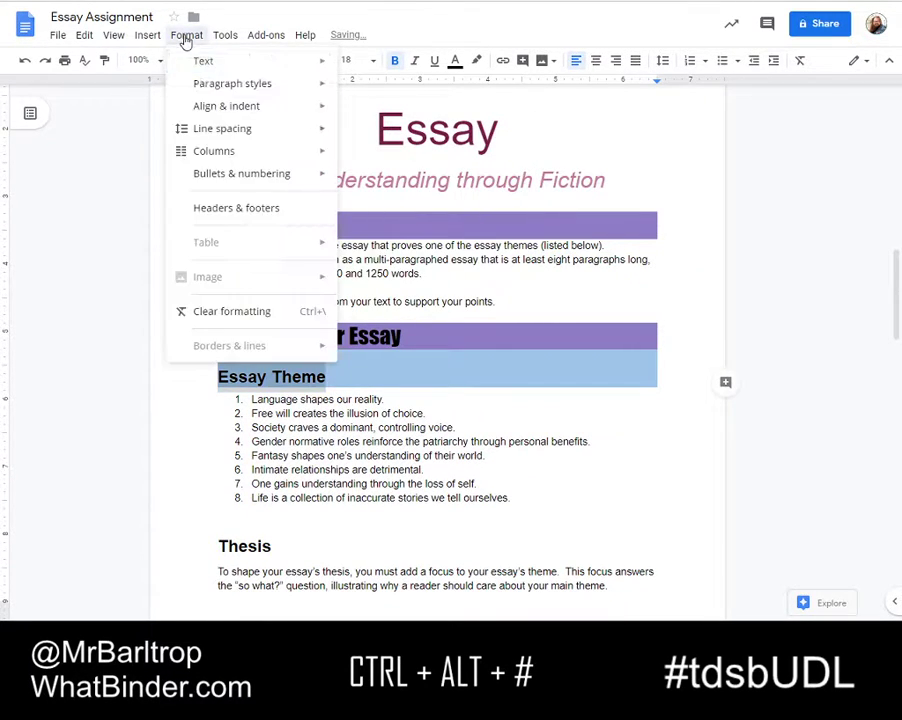
mouse_move(268, 137)
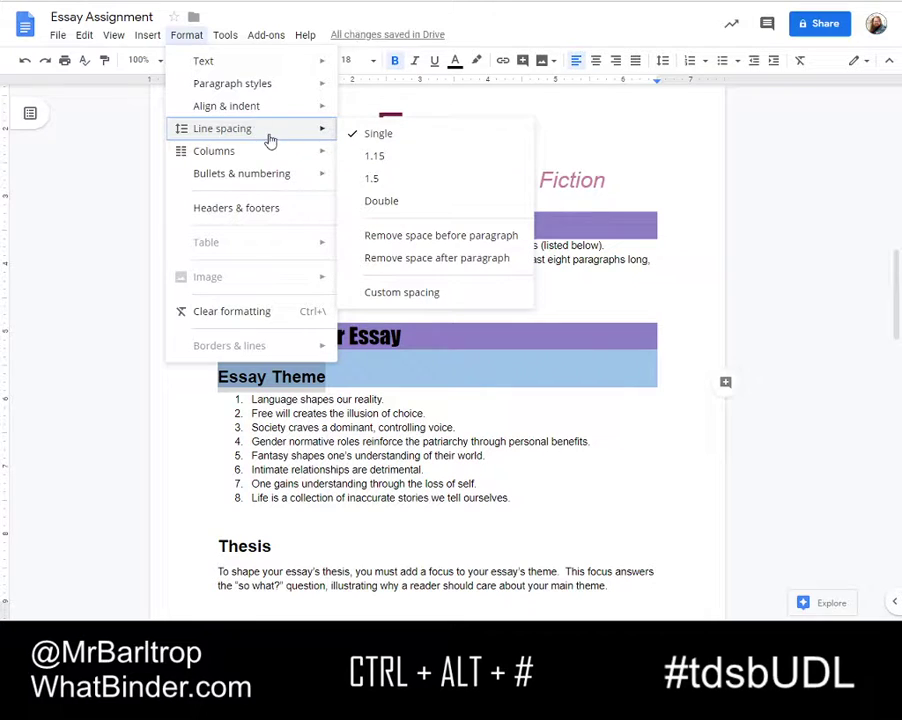
left_click(411, 238)
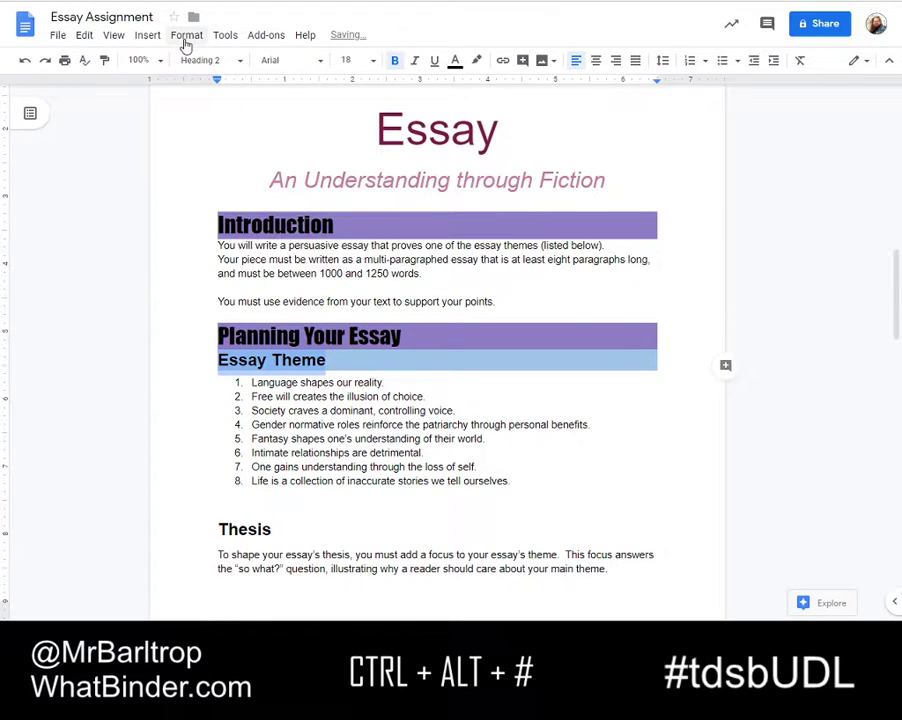
Remove the space after the "Essay Theme" heading and update the Heading 2 style to match it.
left_click(186, 35)
mouse_move(246, 140)
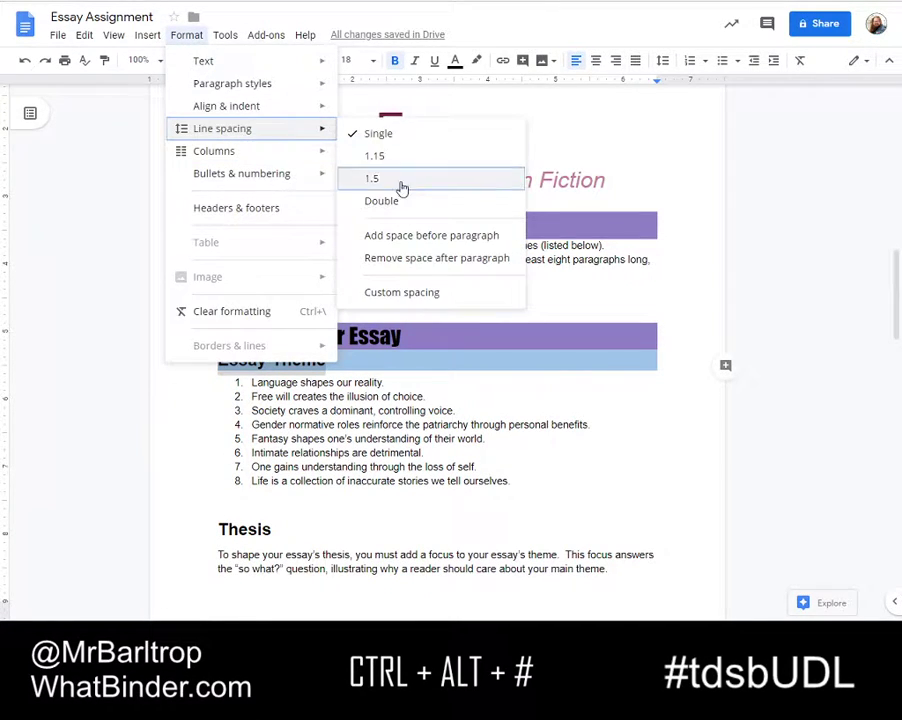
left_click(406, 259)
right_click(282, 362)
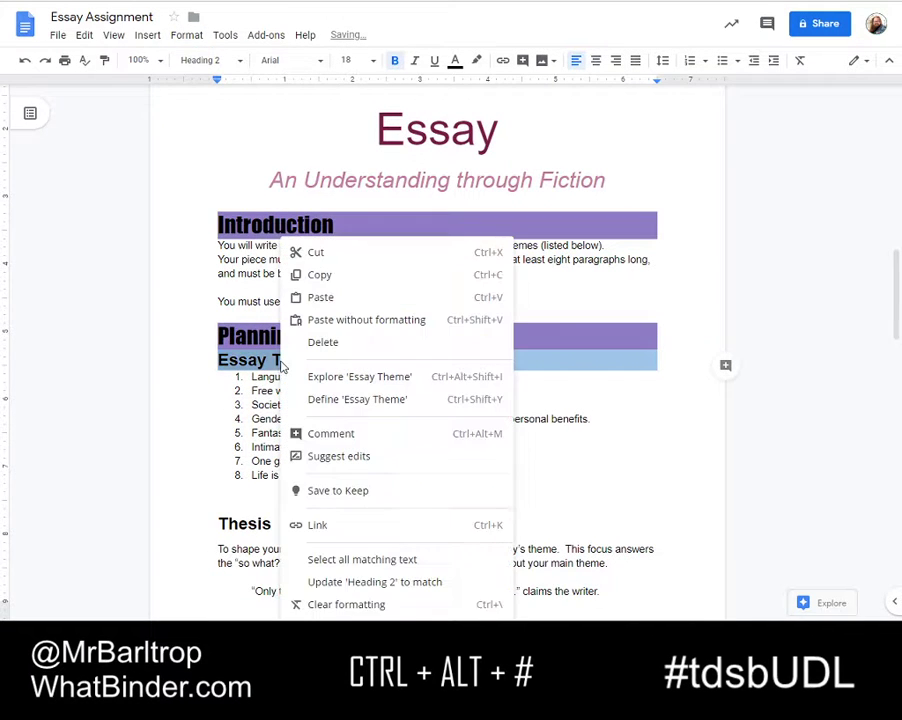
left_click(354, 583)
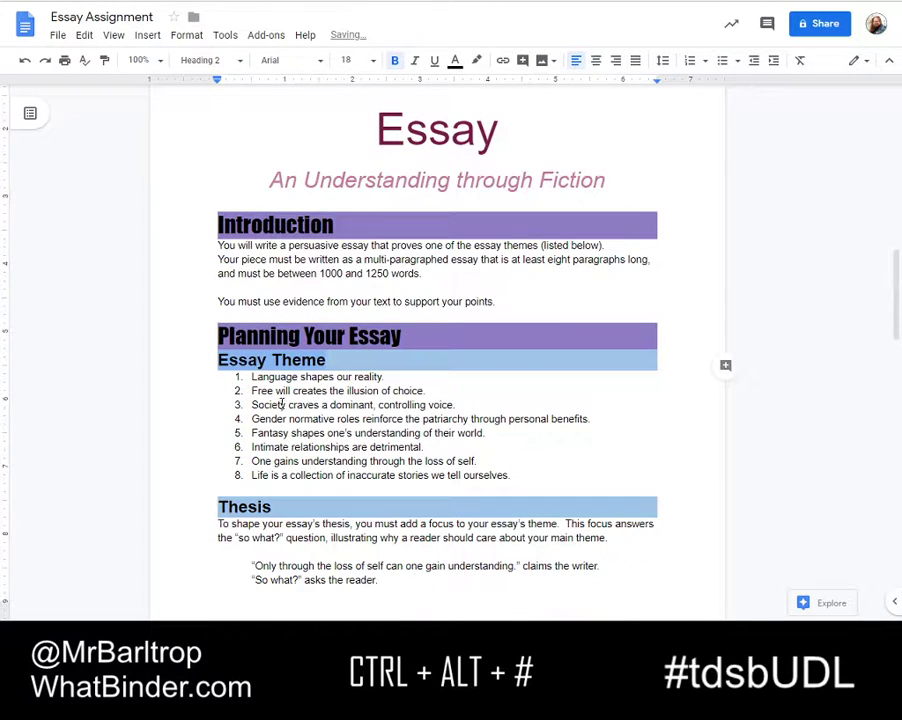
Insert an empty line between the "Planning Your Essay" and "Essay Theme" headings.
left_click(440, 330)
key("Return")
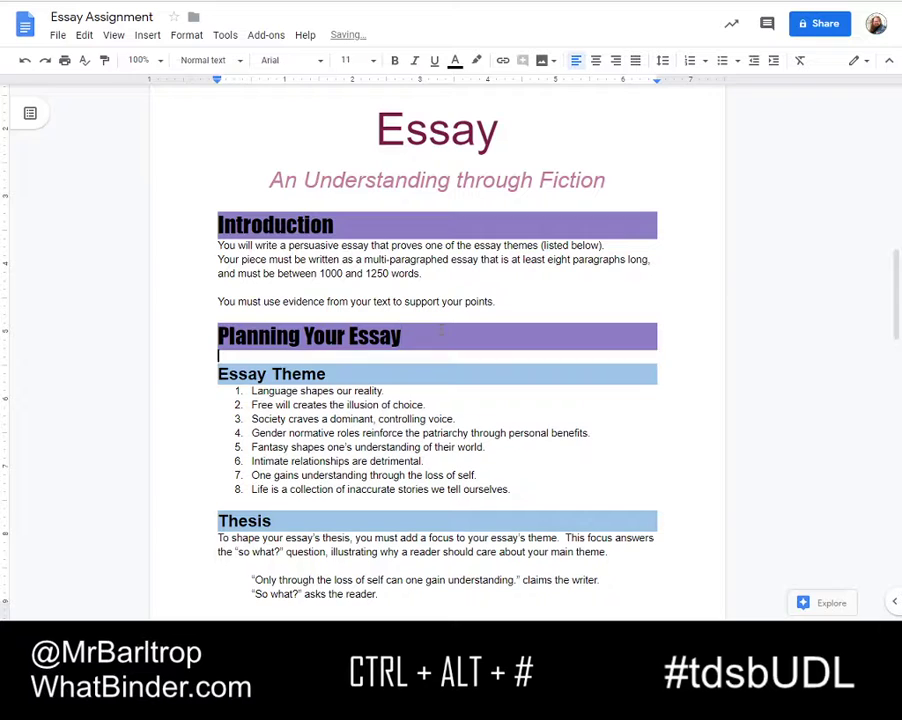
key("Delete")
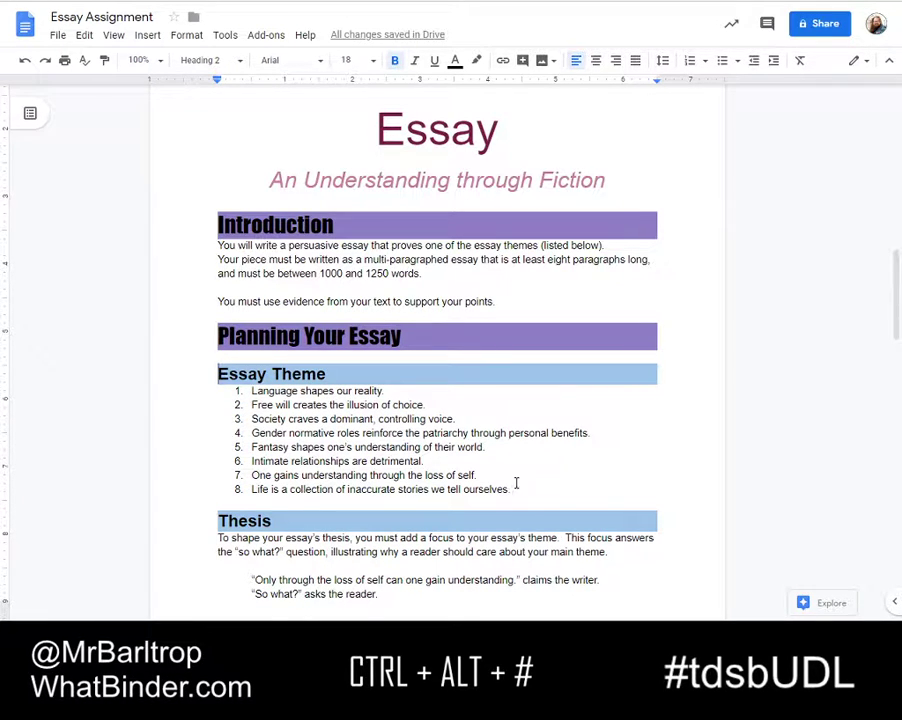
Set the font size of all body text under the "Introduction" heading to 12.
scroll(240, 284, "down", 2)
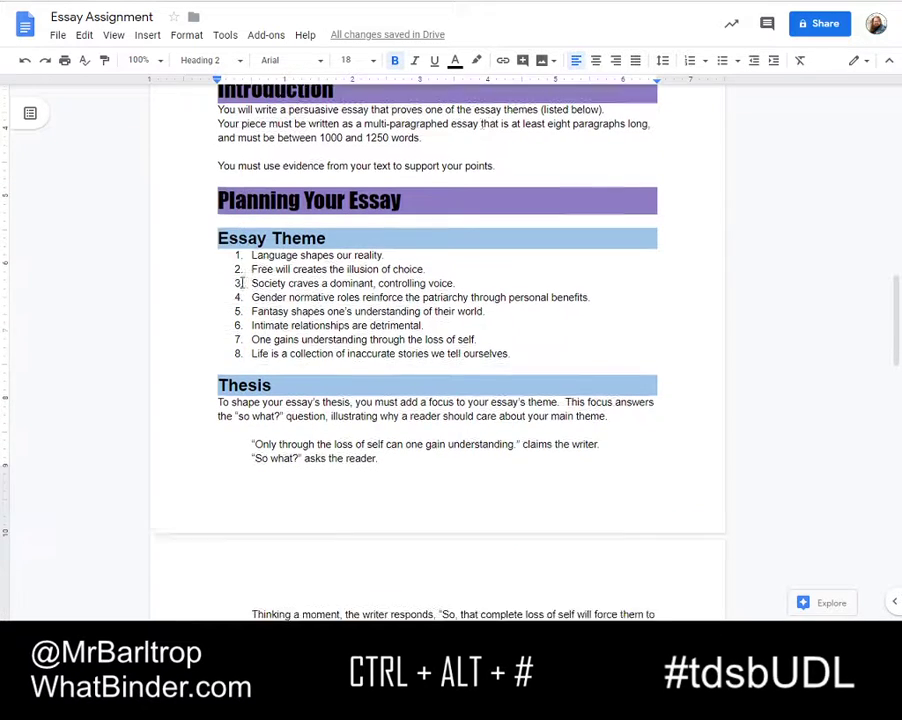
scroll(460, 180, "up", 2)
left_click_drag(508, 297, 208, 248)
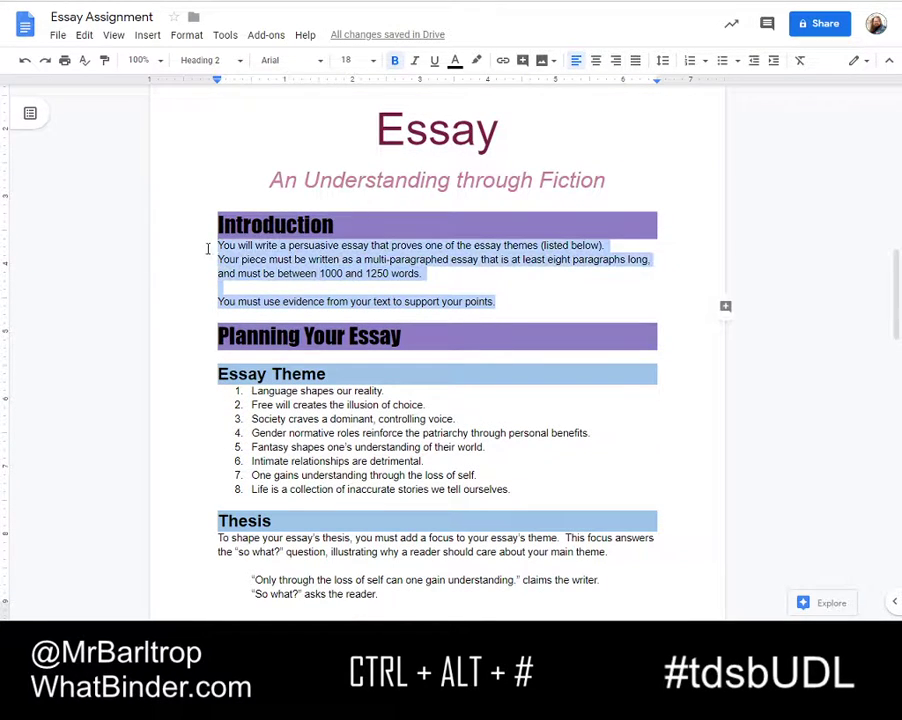
left_click(263, 248)
left_click_drag(218, 245, 493, 301)
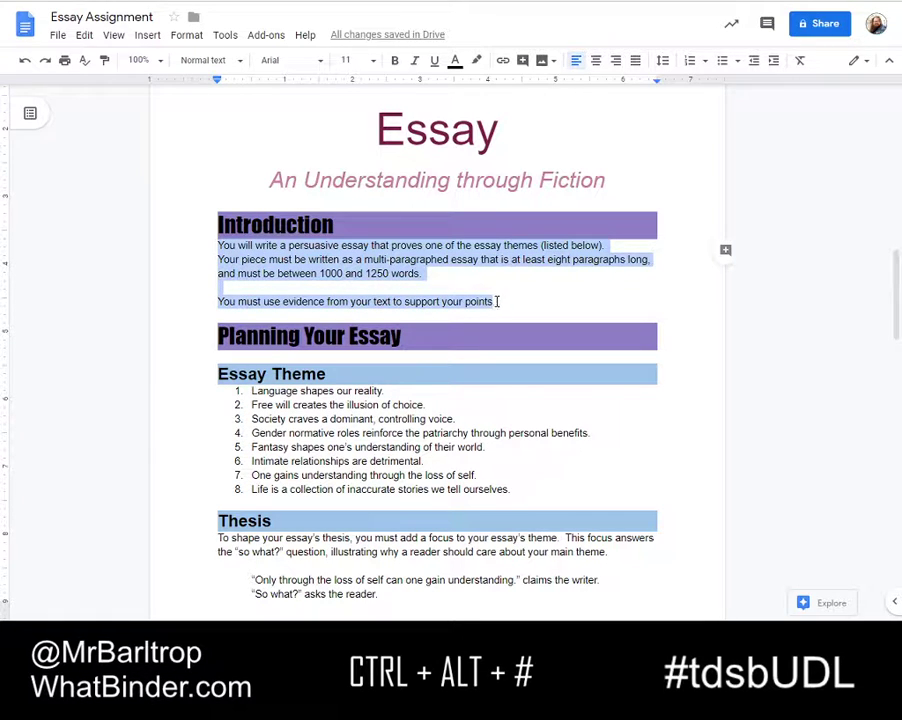
left_click(376, 66)
left_click(354, 175)
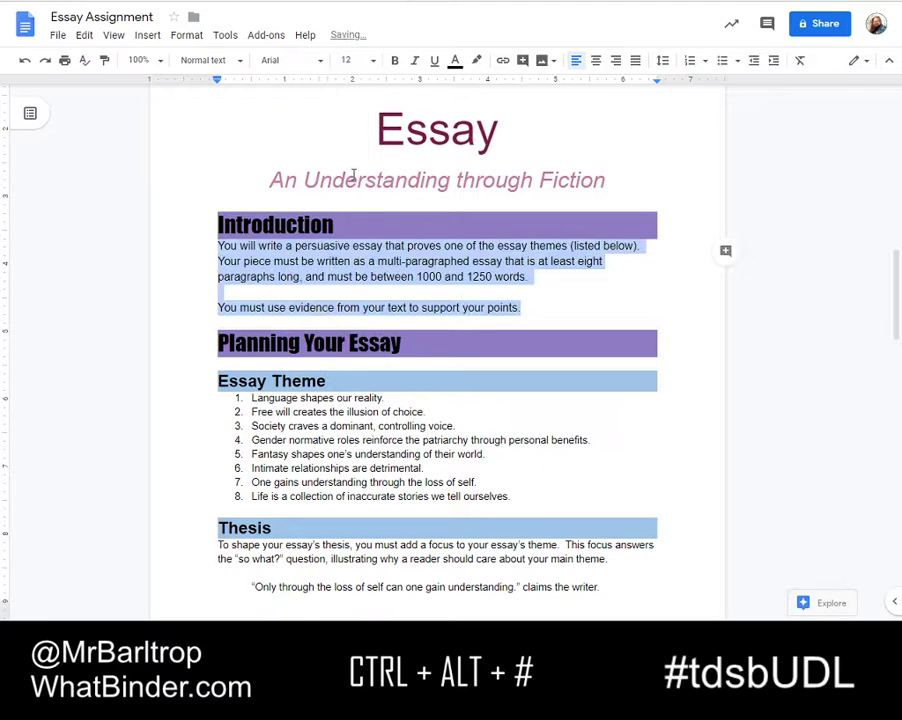
Update the Normal text style to match the resized body text under "Introduction".
left_click(306, 246)
right_click(308, 249)
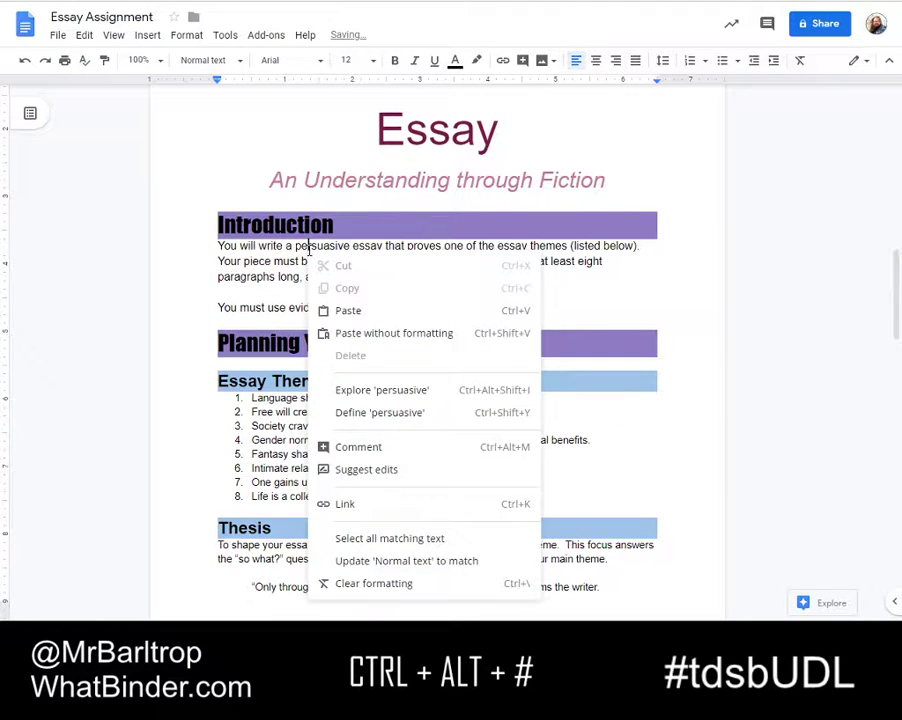
left_click(387, 561)
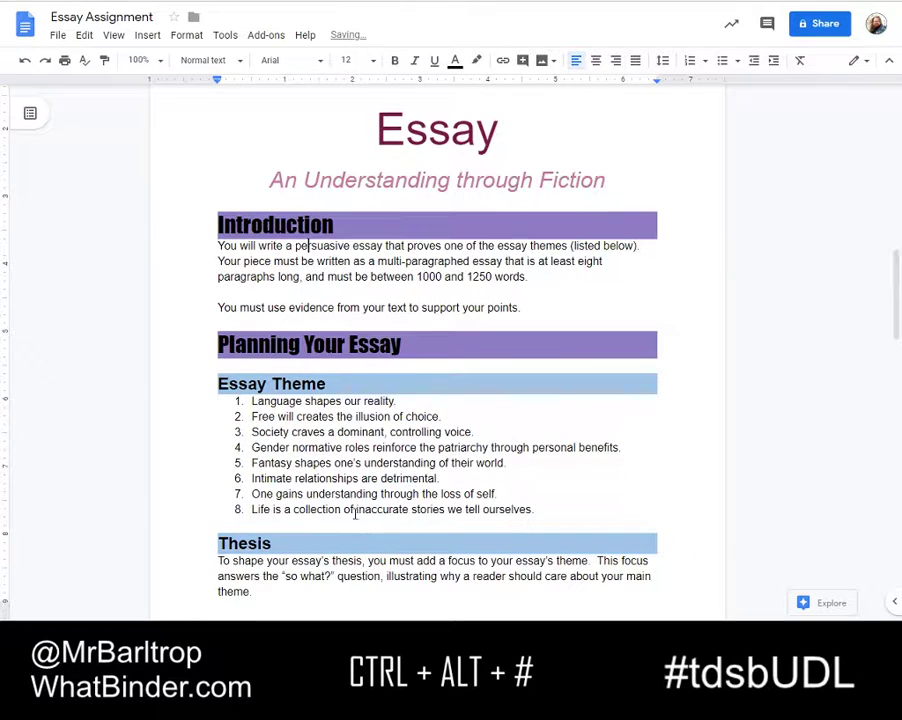
Add a solid bottom border to the "Thesis Example" heading.
scroll(310, 392, "down", 1)
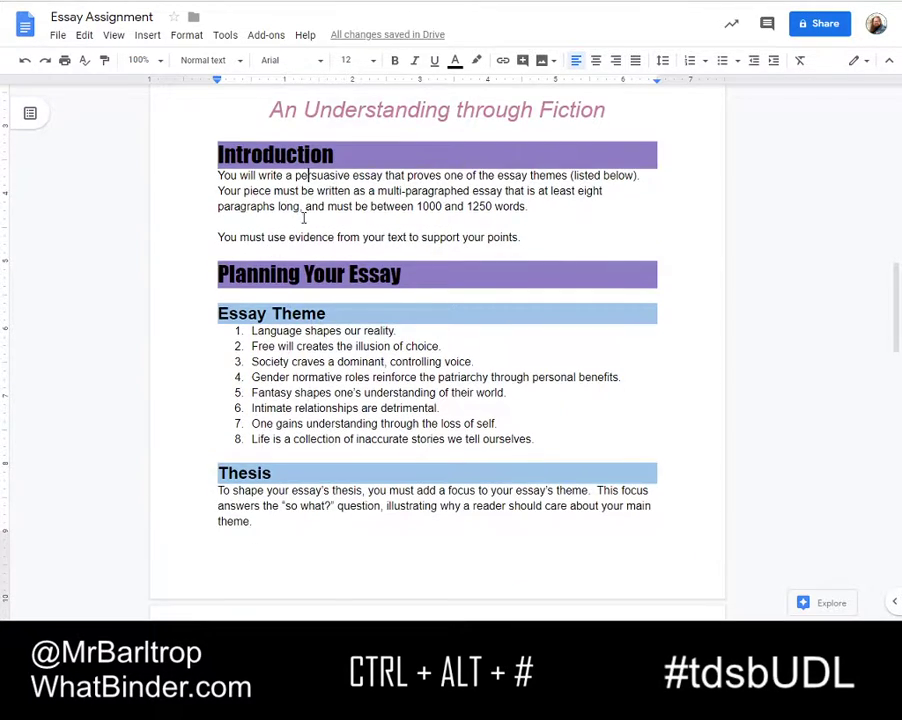
scroll(310, 390, "down", 7)
scroll(307, 392, "up", 8)
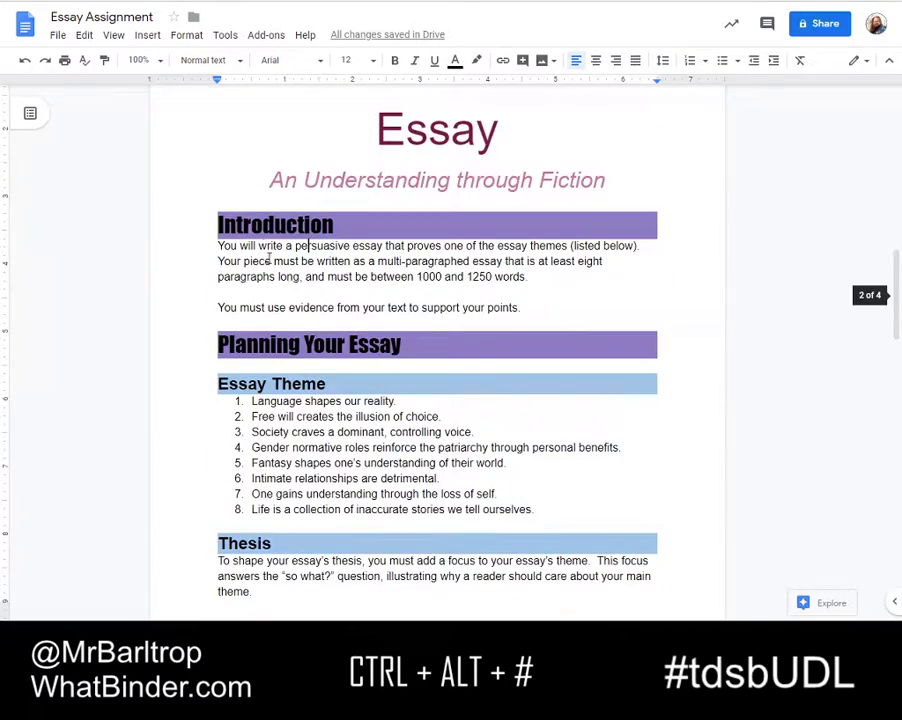
scroll(279, 277, "down", 8)
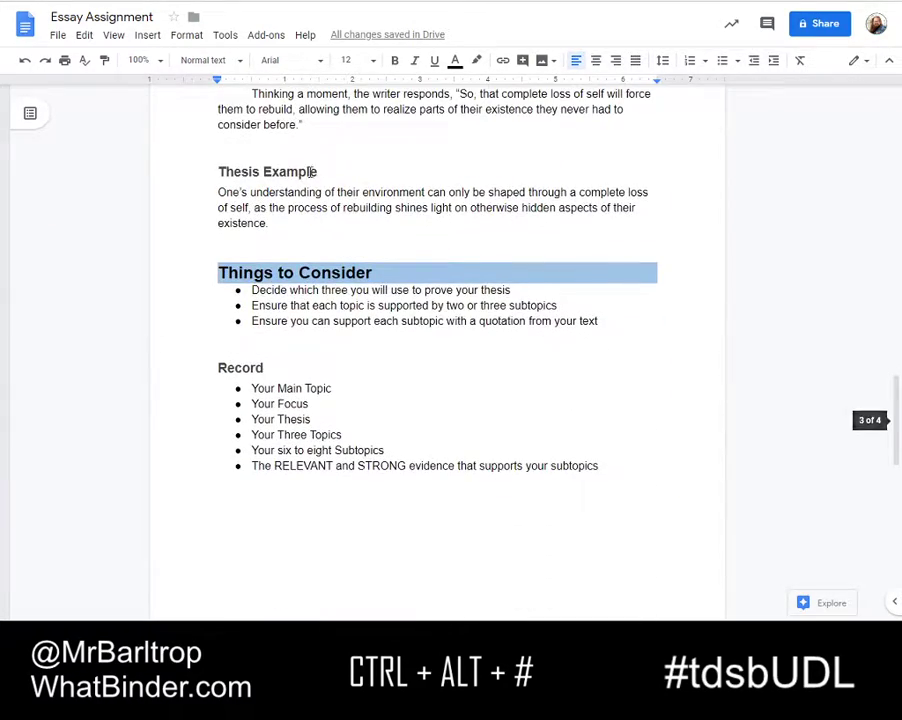
left_click(332, 167)
key("shift+Home")
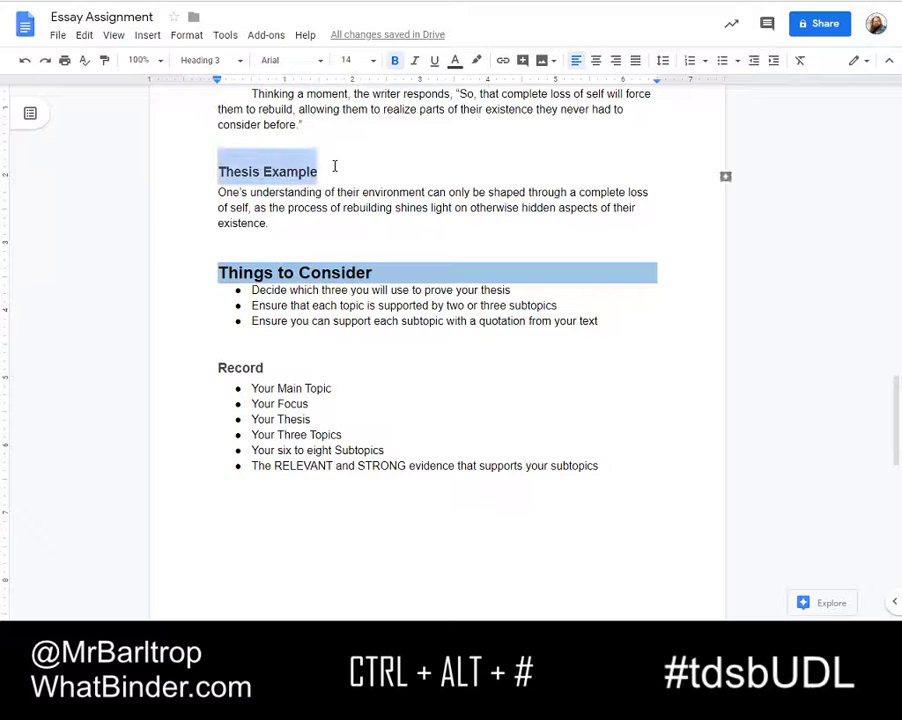
scroll(278, 241, "up", 3)
scroll(278, 240, "up", 5)
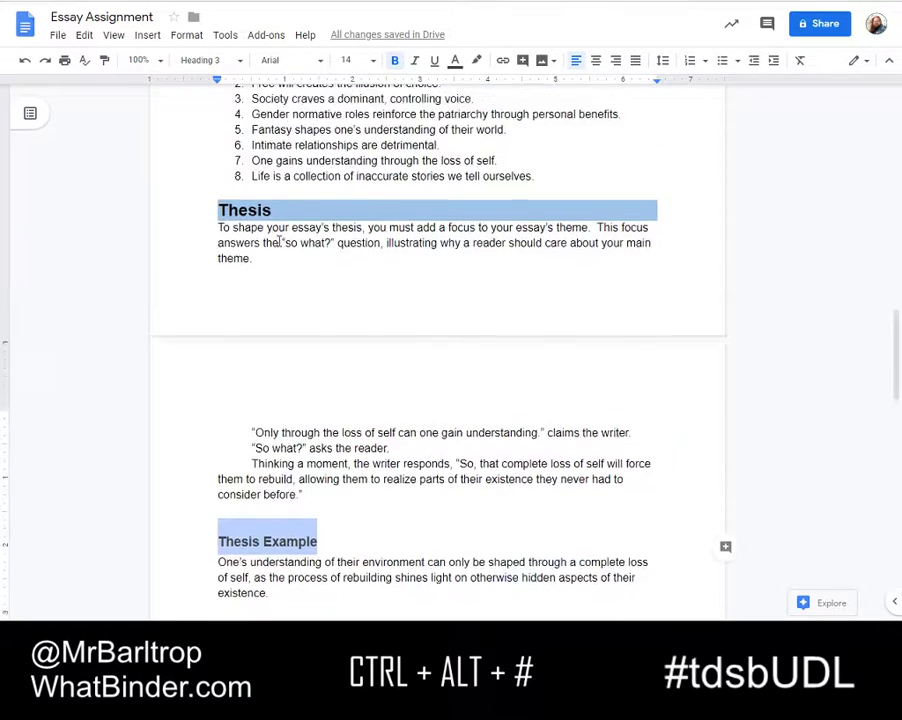
scroll(248, 168, "down", 3)
left_click(186, 36)
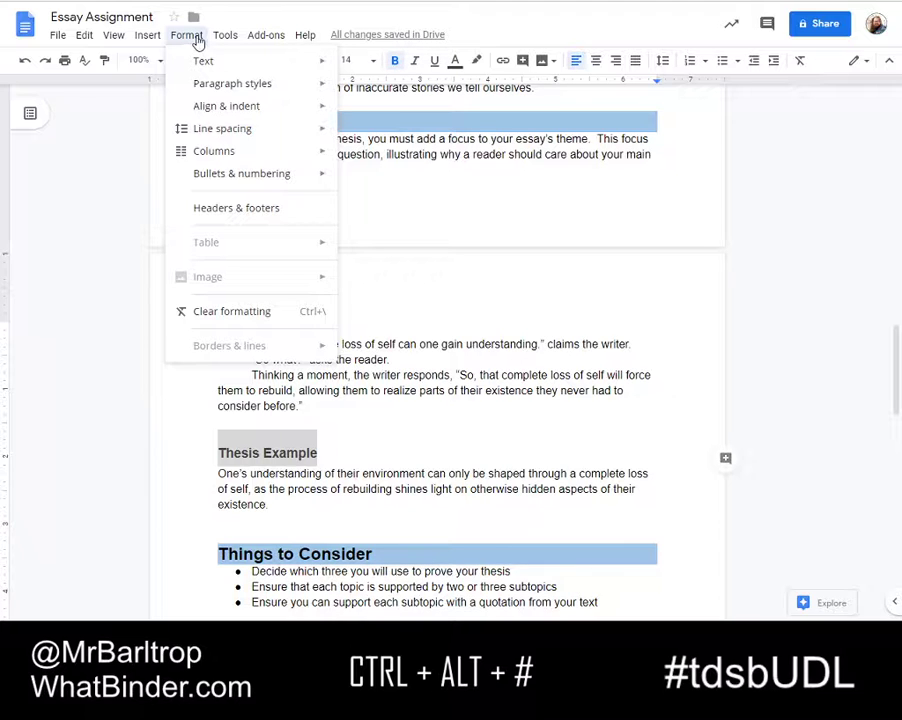
mouse_move(214, 40)
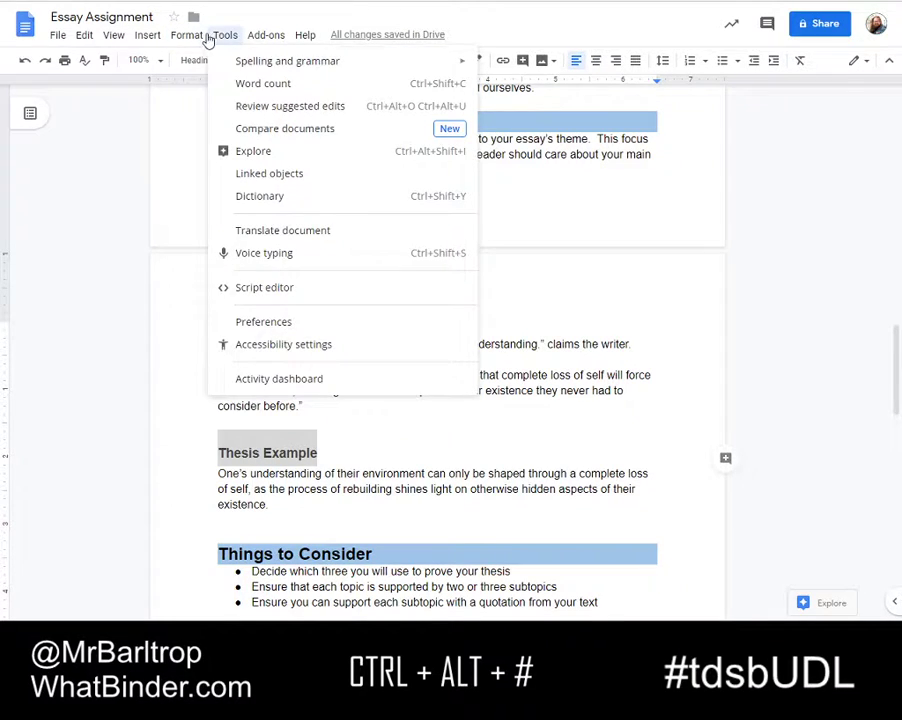
mouse_move(210, 88)
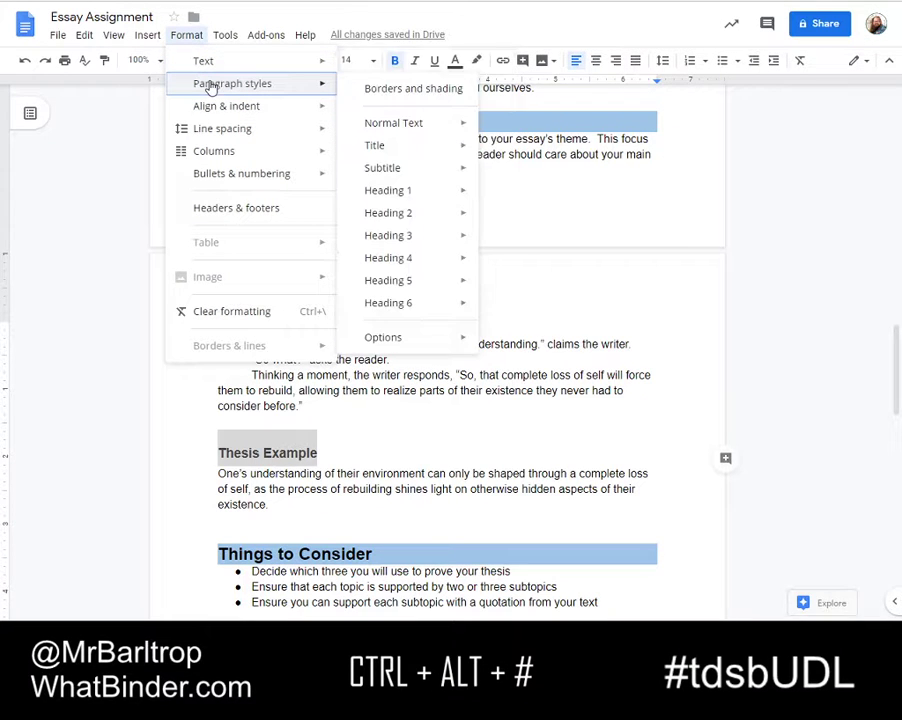
left_click(441, 96)
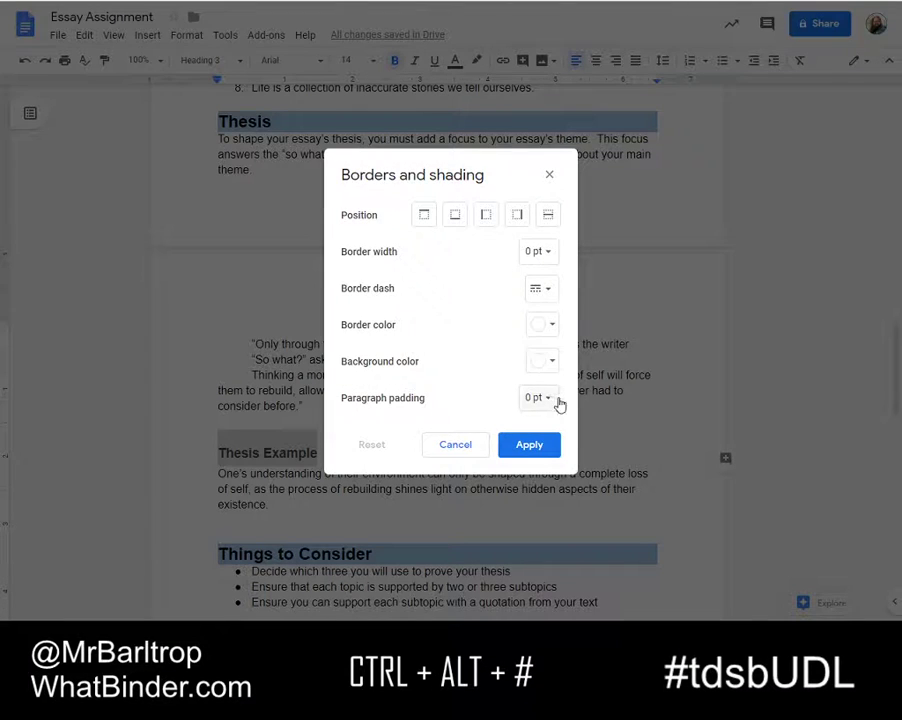
left_click(455, 217)
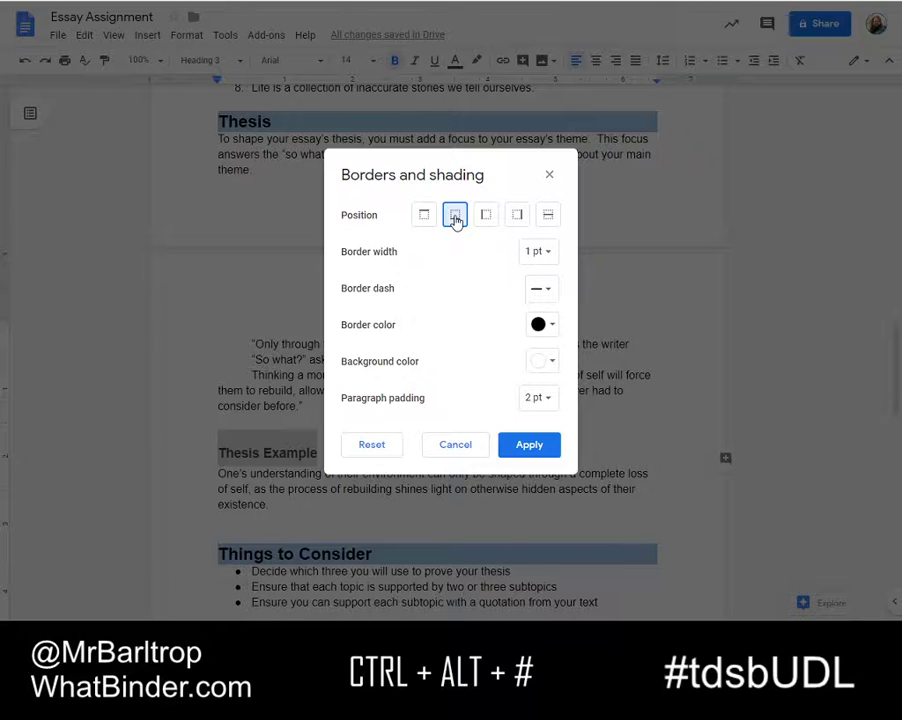
left_click(553, 293)
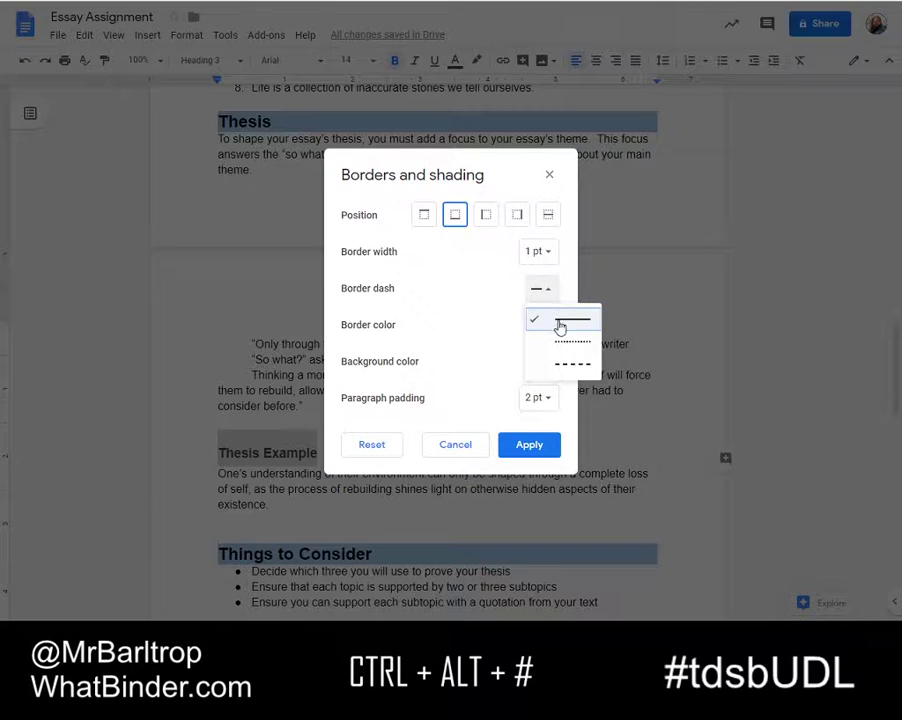
left_click(563, 327)
Set the "Thesis Example" heading's border width to 2.25 pt and its color to dark green, and apply the border.
left_click(548, 256)
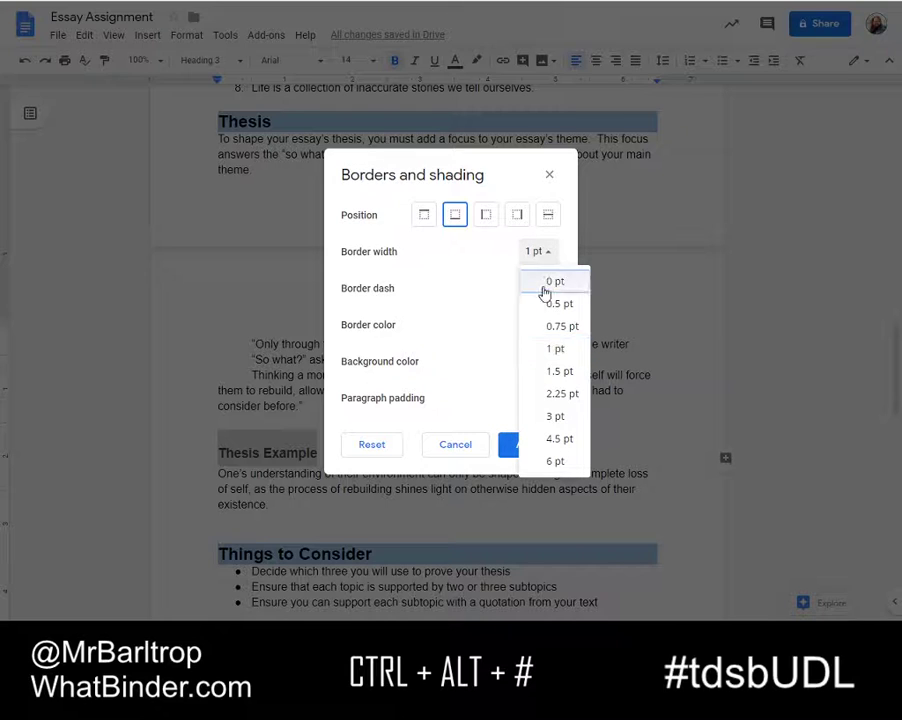
left_click(564, 395)
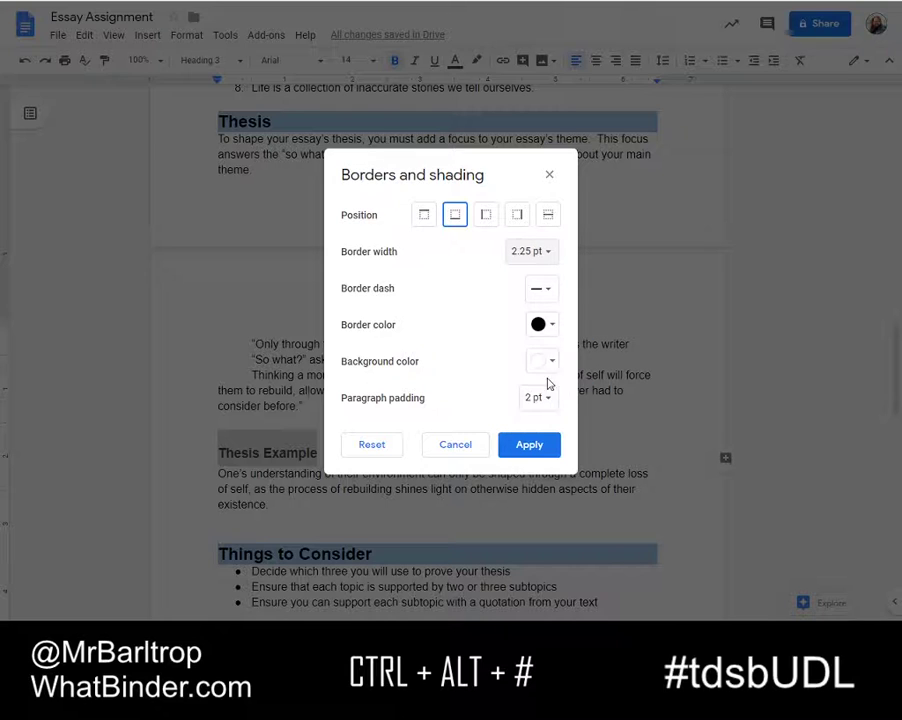
left_click(553, 327)
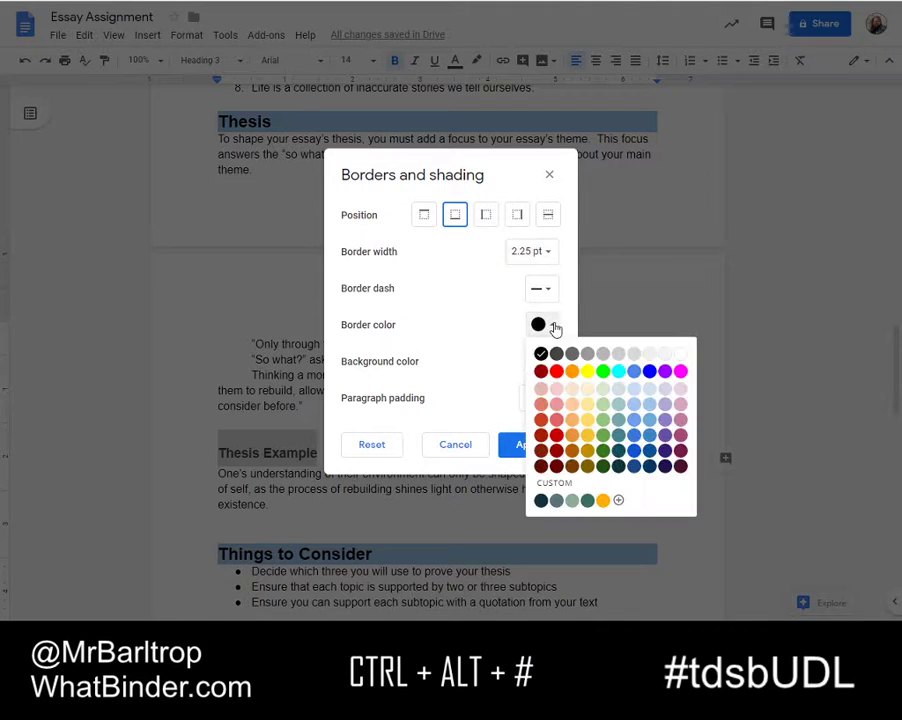
left_click(603, 450)
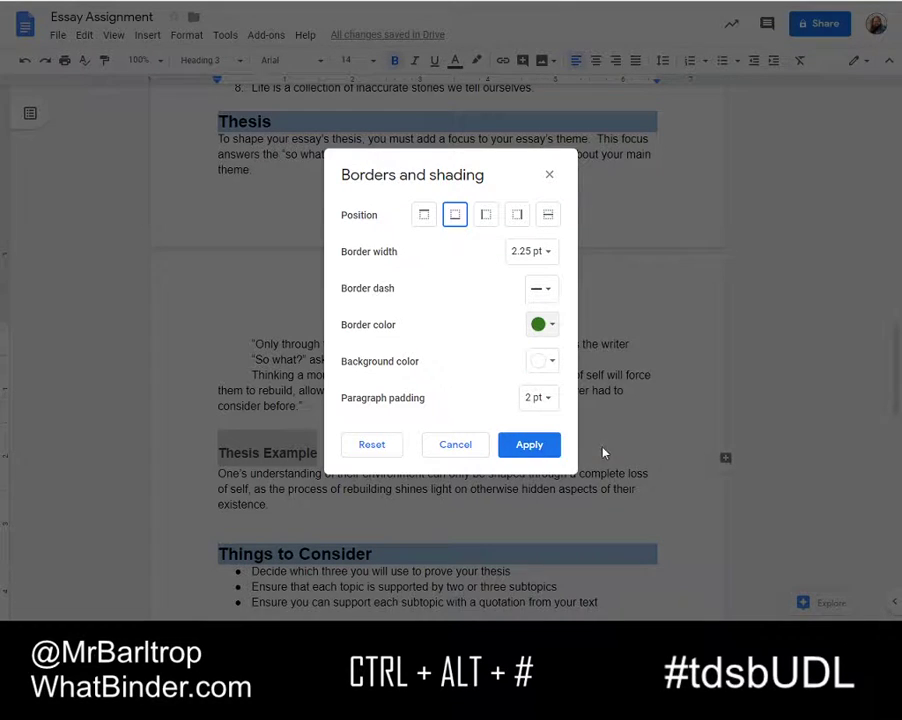
left_click(531, 446)
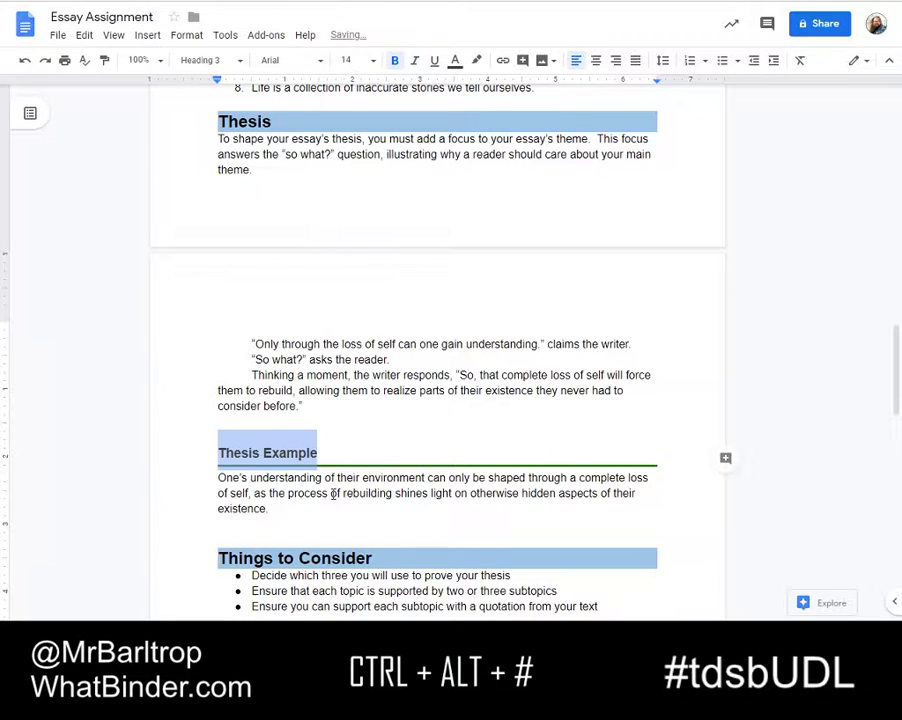
Update the Heading 3 style to match the green-underlined "Thesis Example" heading.
left_click(288, 458)
scroll(270, 420, "down", 7)
scroll(284, 220, "up", 3)
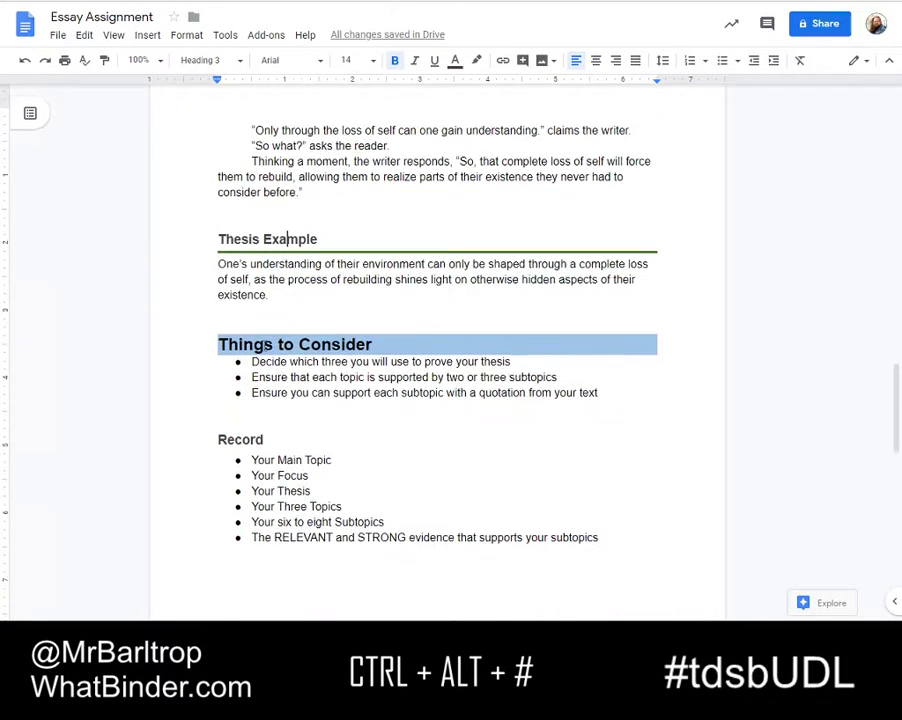
right_click(283, 237)
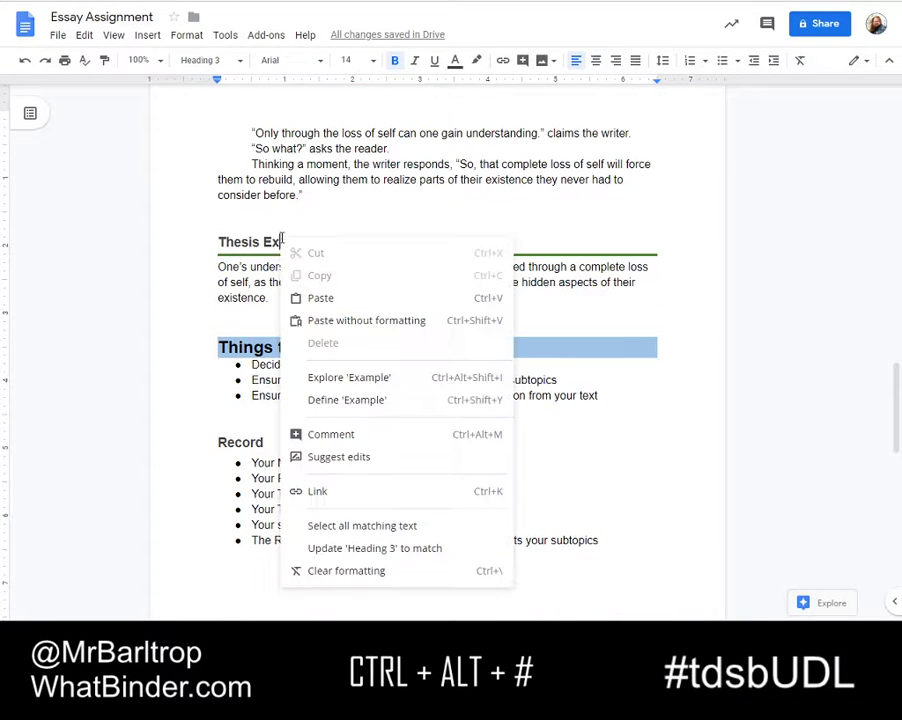
left_click(397, 546)
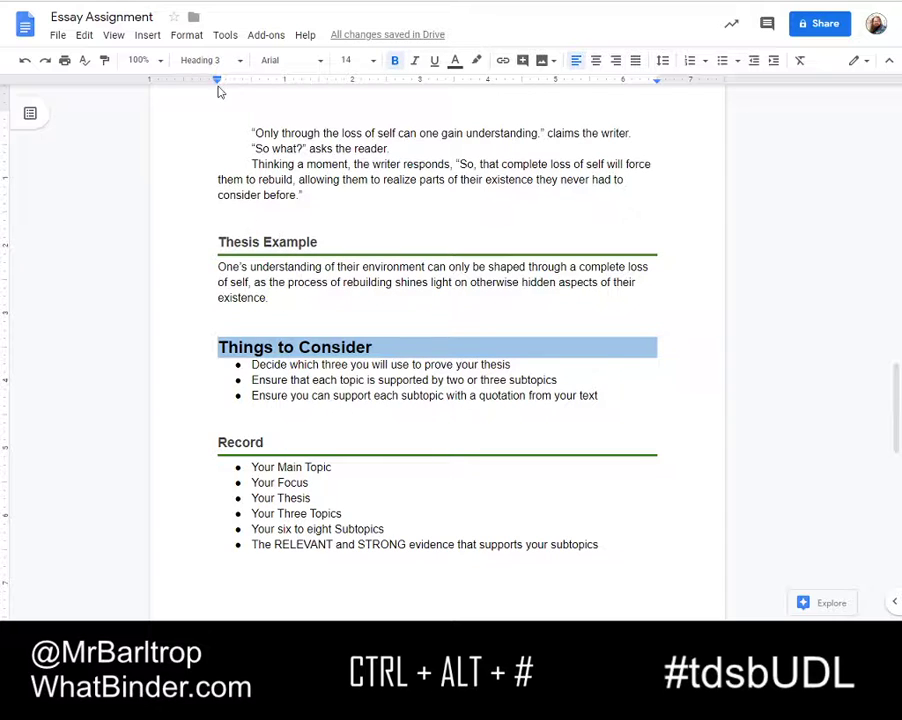
Set the line spacing of the "Thesis Example" heading to single and update the Heading 3 style to match it.
left_click(188, 35)
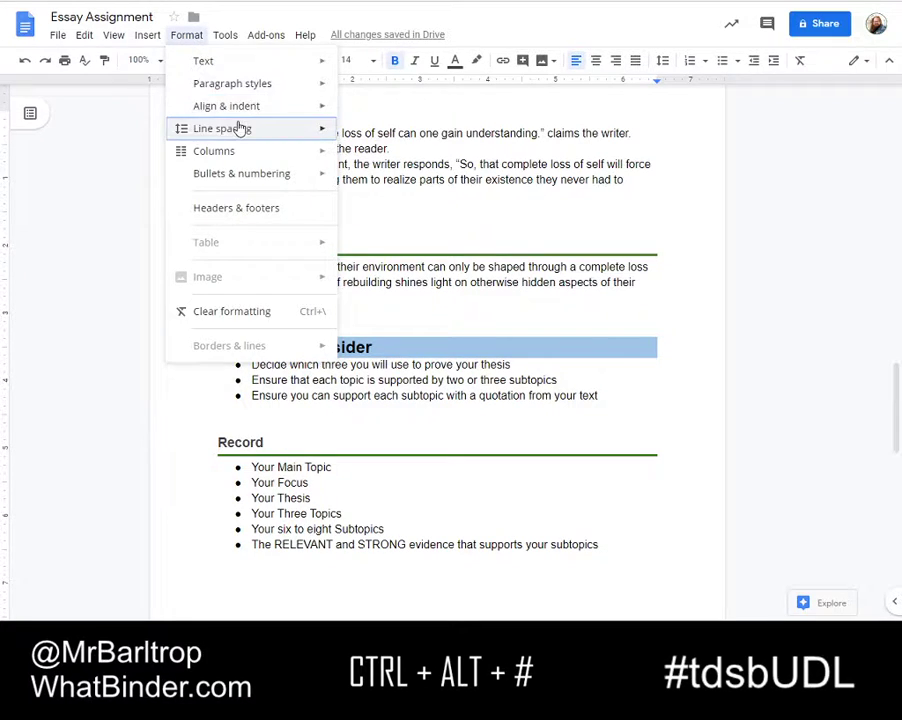
mouse_move(238, 128)
left_click(398, 138)
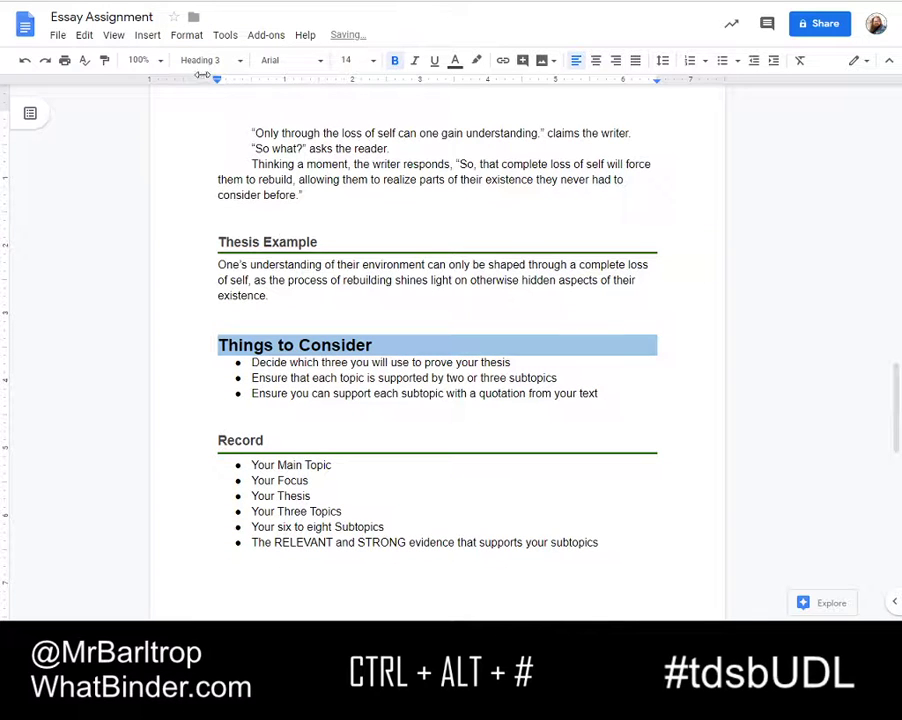
right_click(275, 243)
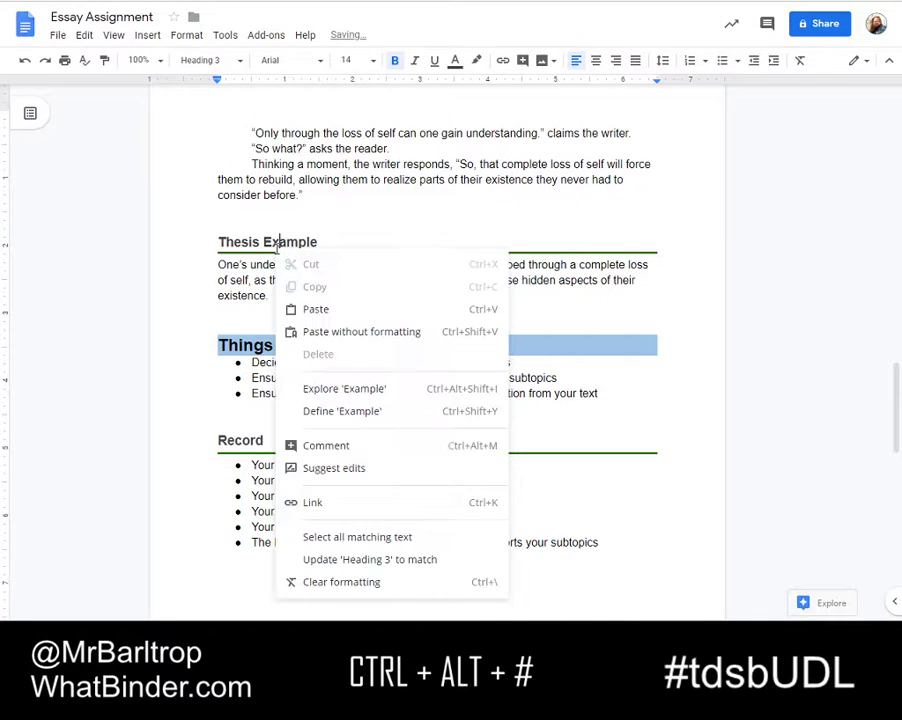
left_click(342, 560)
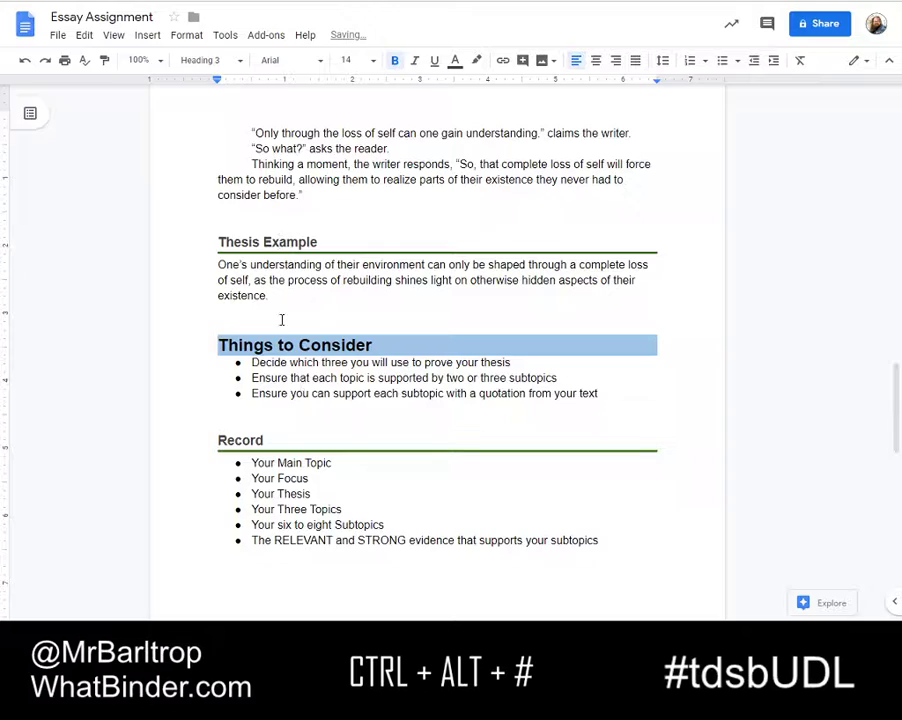
Choose top, bottom, left and right borders for the writer's dialogue paragraphs above the "Thesis Example" heading.
scroll(280, 318, "up", 4)
scroll(278, 312, "down", 5)
scroll(278, 312, "down", 7)
scroll(300, 203, "up", 1)
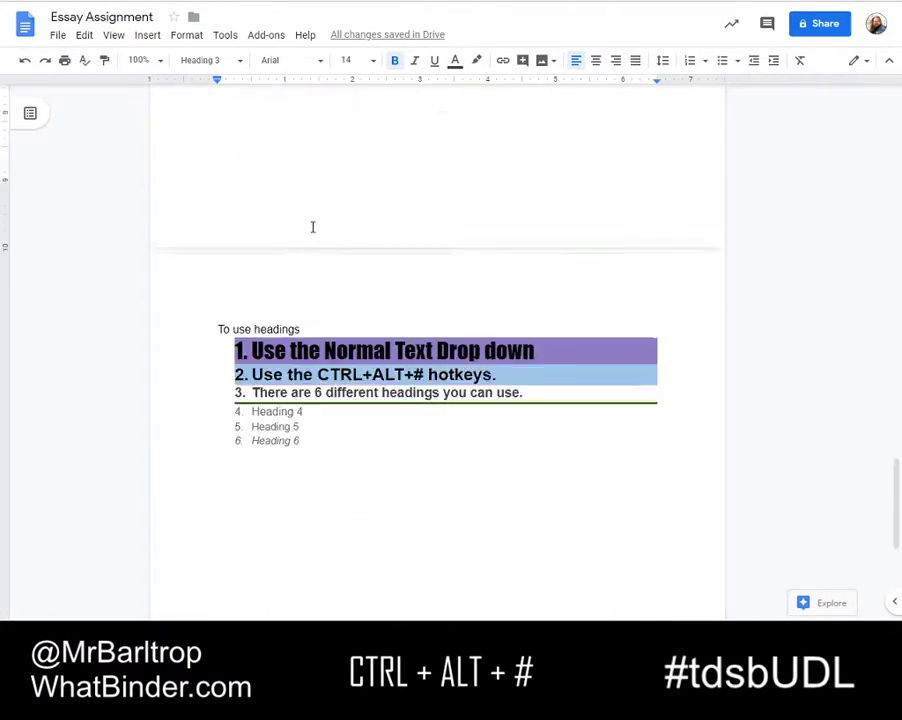
scroll(296, 254, "up", 7)
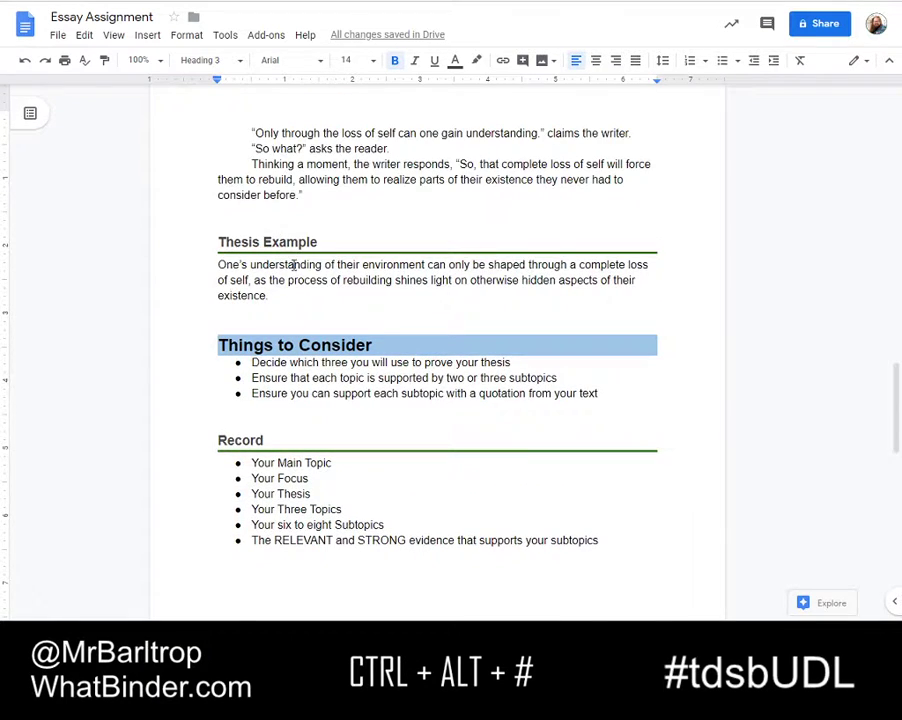
scroll(293, 264, "up", 3)
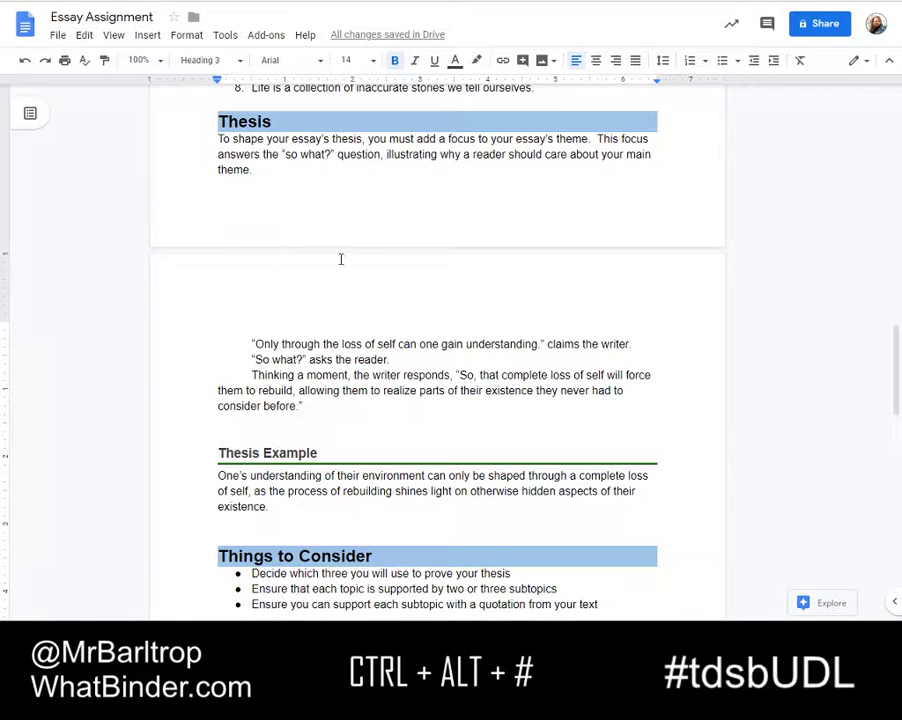
left_click_drag(304, 404, 240, 338)
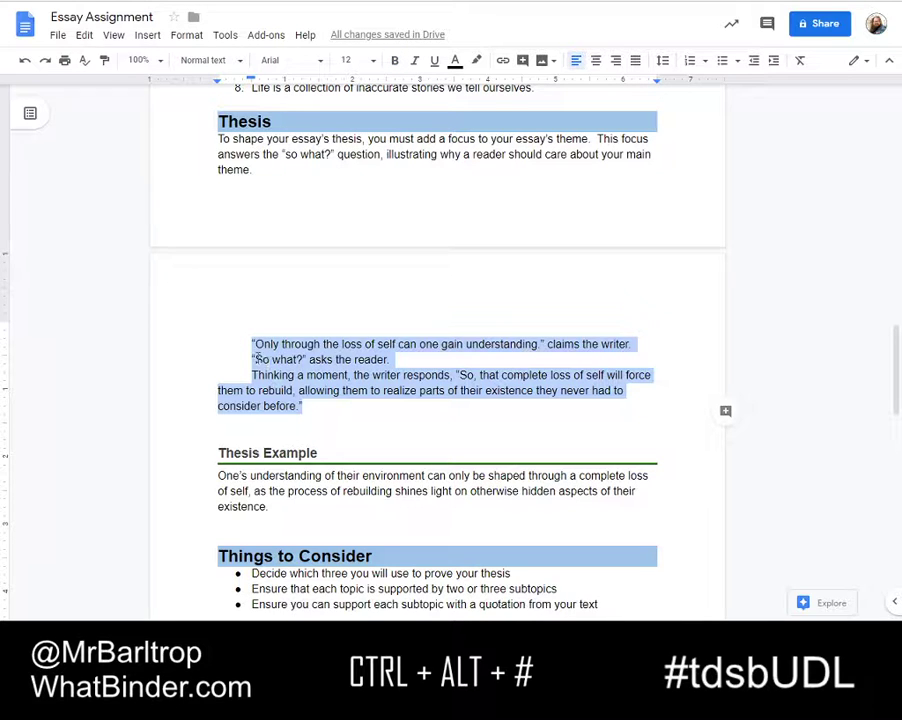
left_click(187, 36)
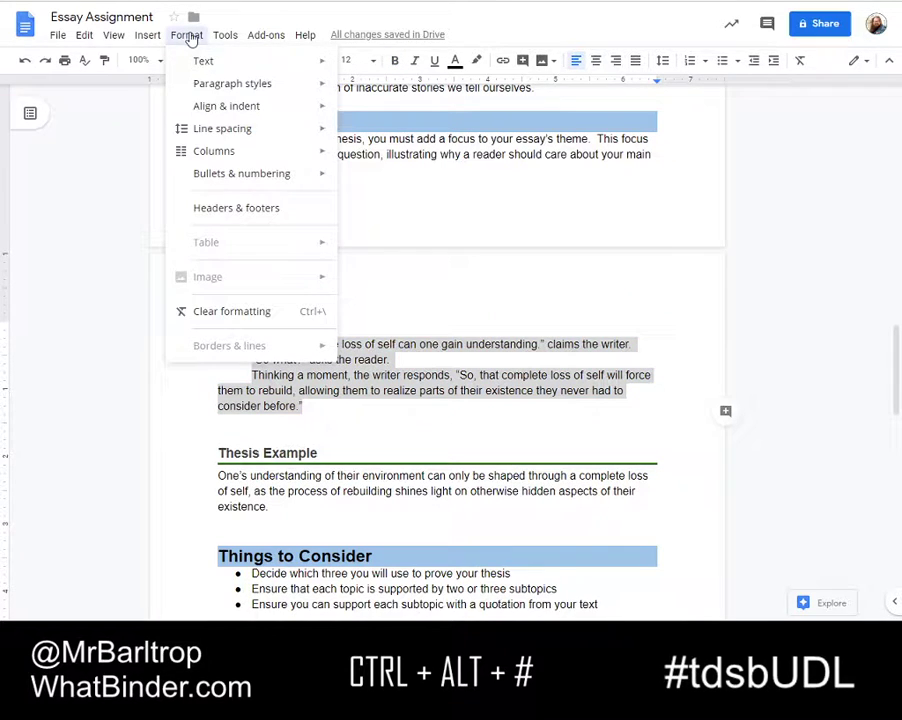
mouse_move(236, 86)
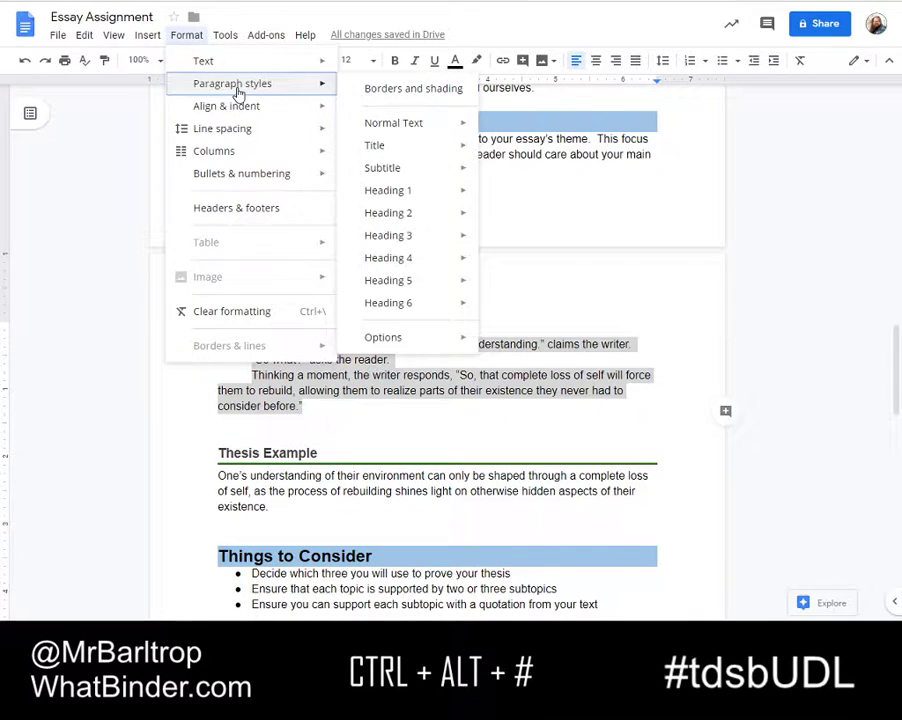
left_click(406, 90)
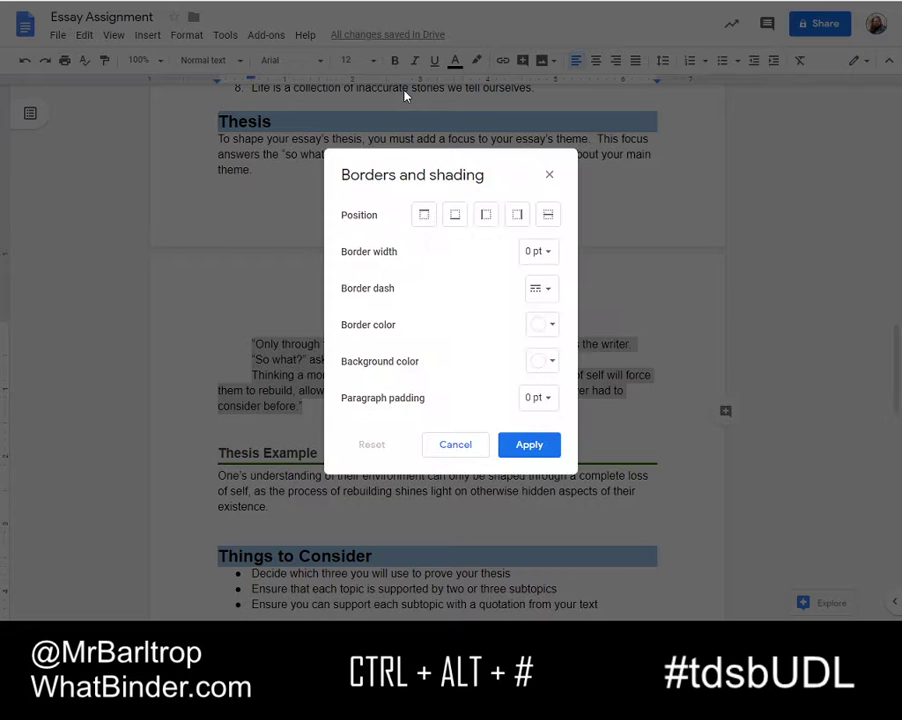
left_click(427, 216)
left_click(455, 216)
left_click(486, 216)
left_click(517, 215)
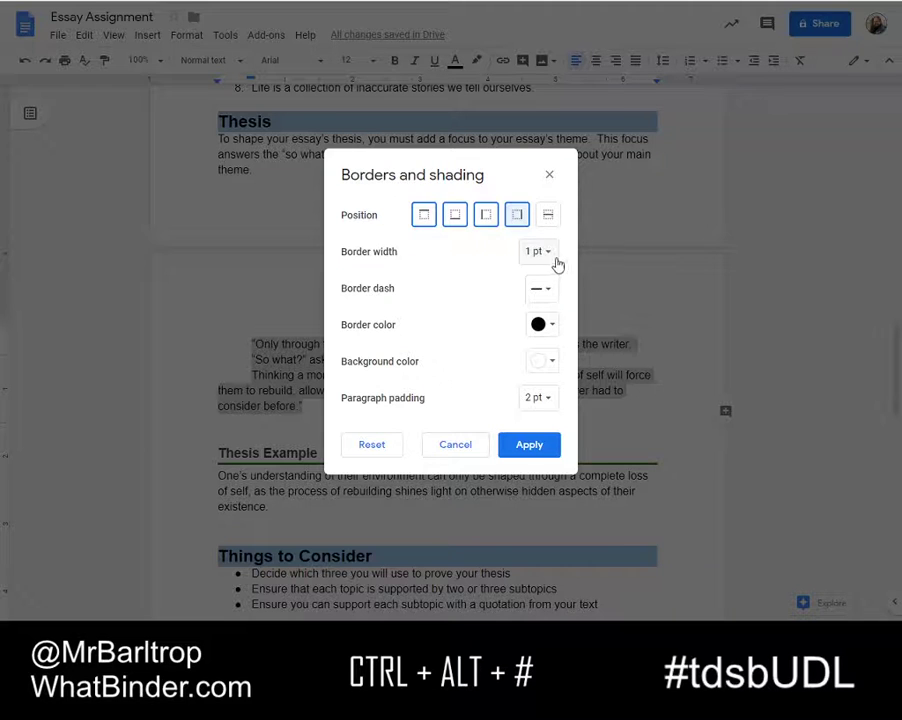
Set the border of the writer's dialogue paragraphs to a 2.25 pt dashed line.
left_click(550, 255)
left_click(537, 396)
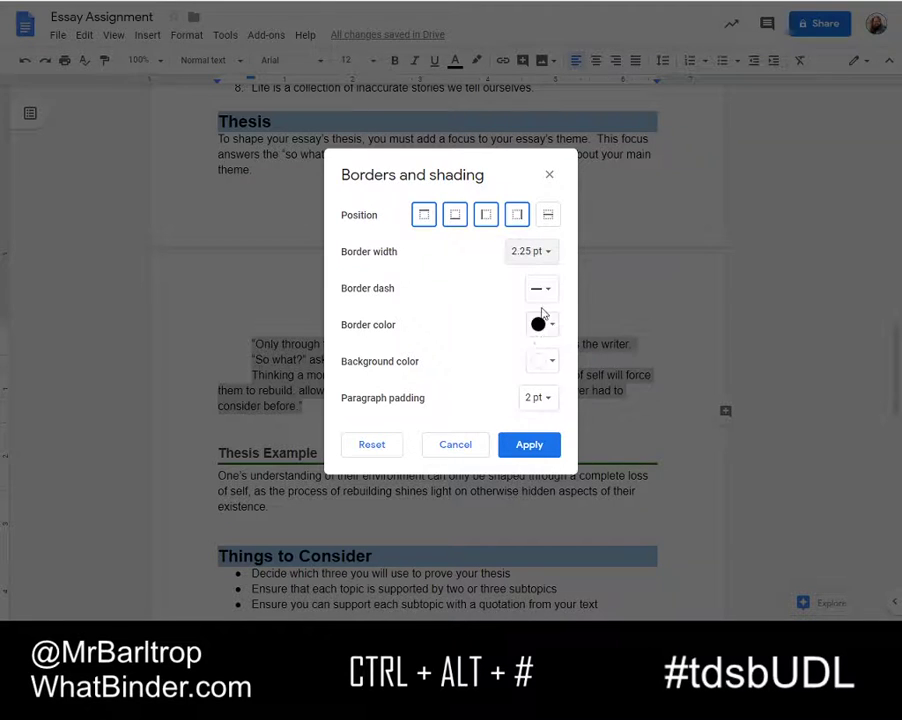
left_click(541, 290)
left_click(556, 366)
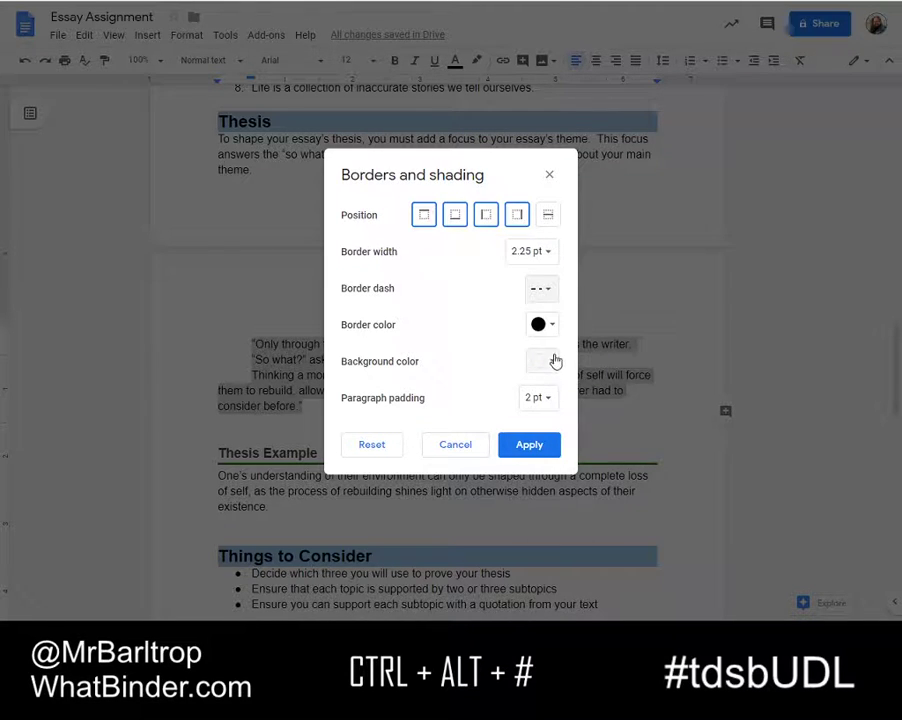
Make the dialogue border orange with 4 pt paragraph padding, and apply it.
left_click(551, 326)
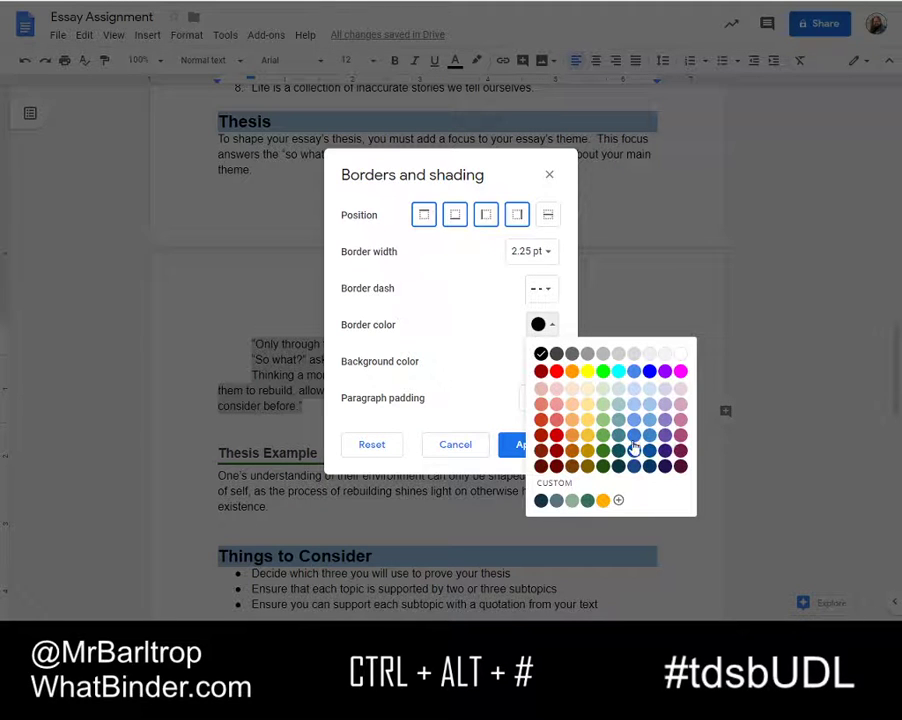
left_click(571, 442)
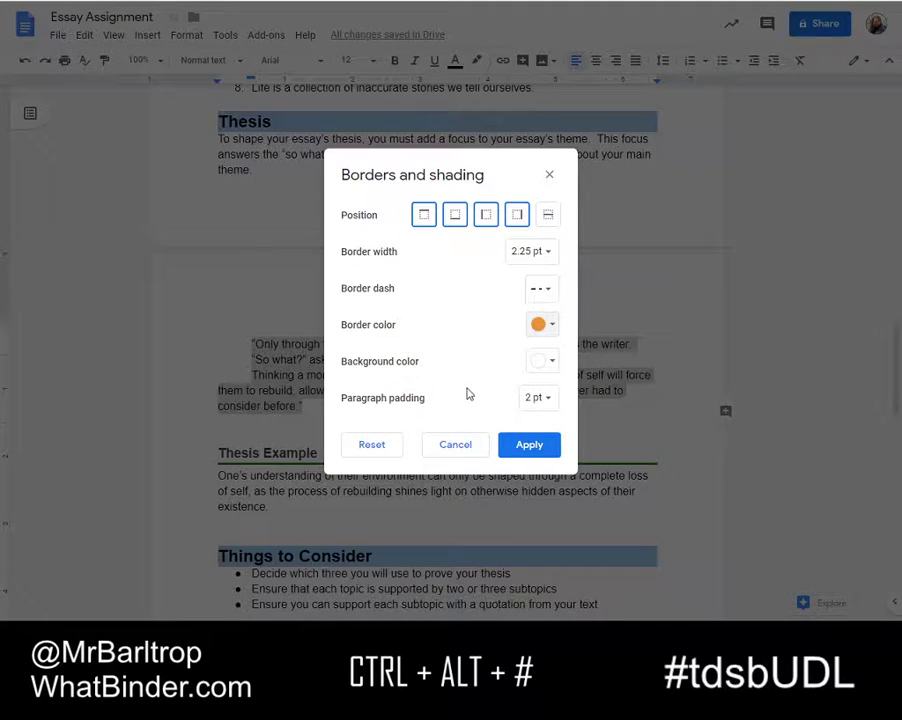
left_click(540, 399)
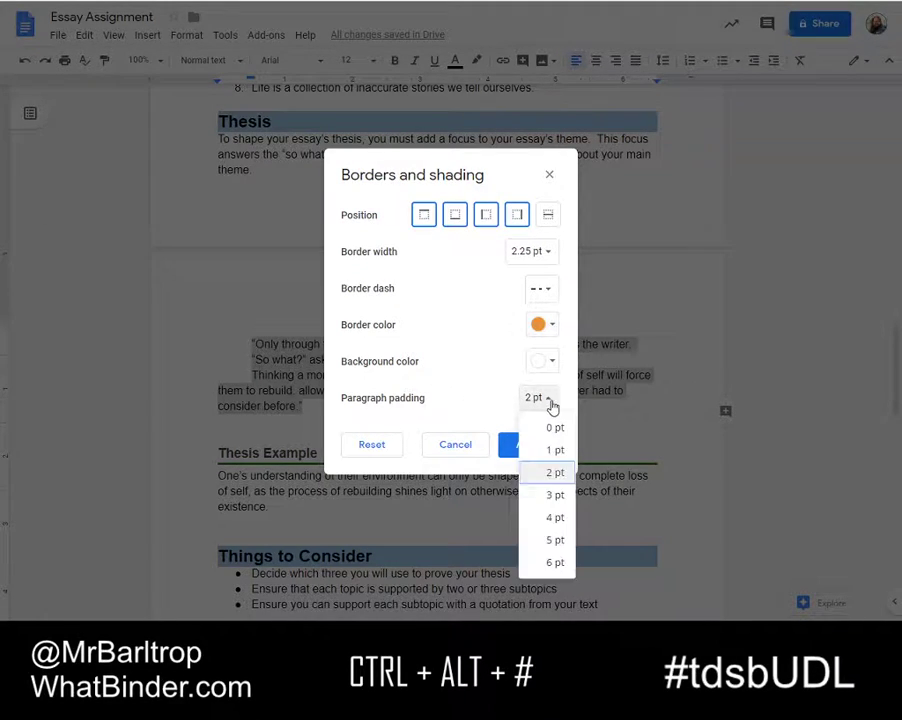
left_click(555, 515)
left_click(531, 445)
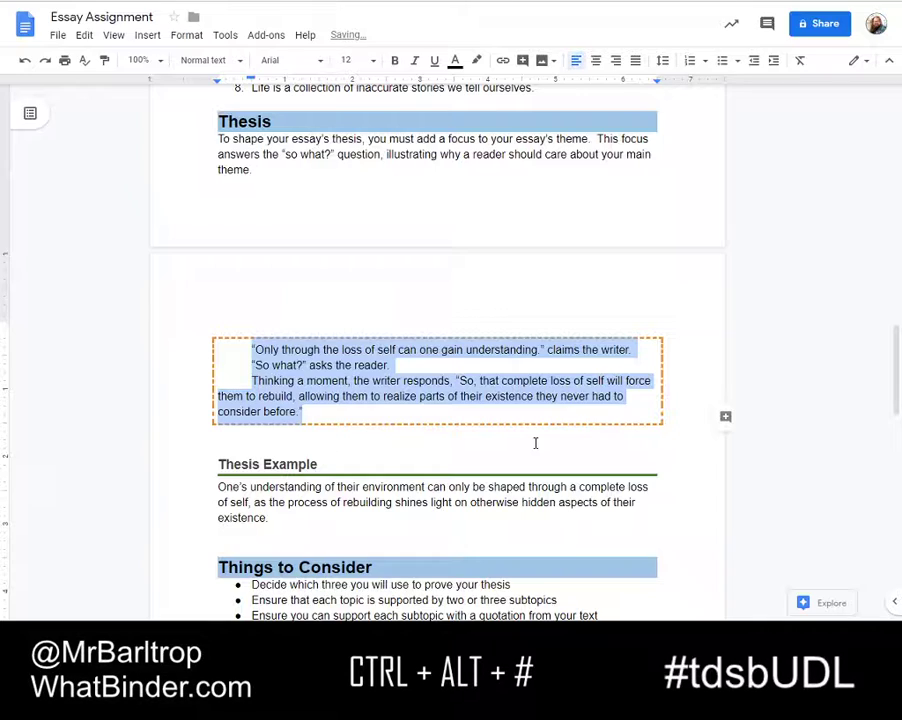
Try to update the Normal text style to match the orange-bordered dialogue paragraphs.
left_click(259, 396)
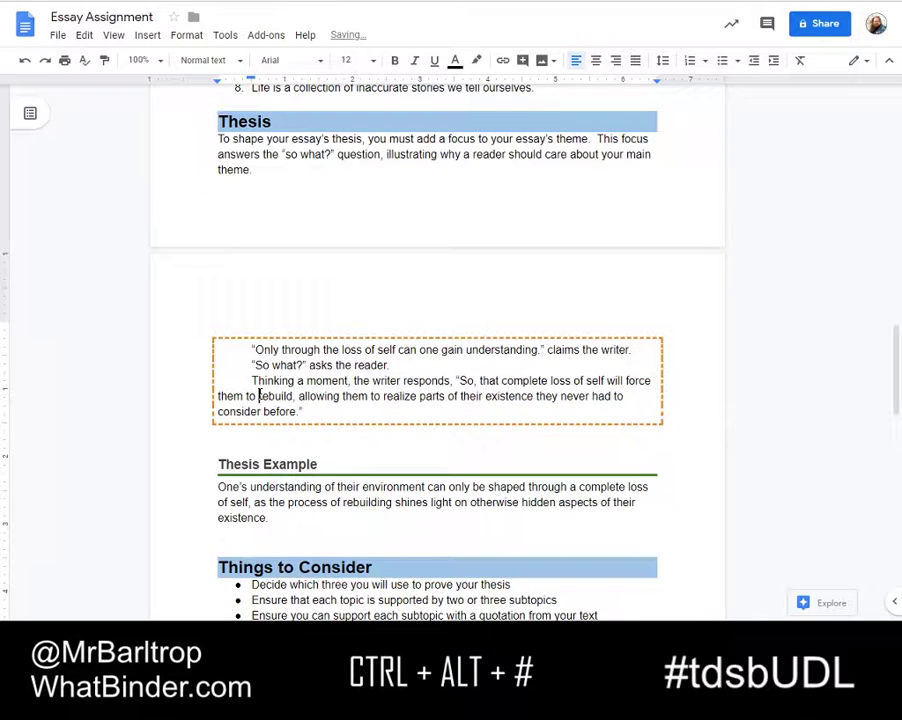
right_click(283, 352)
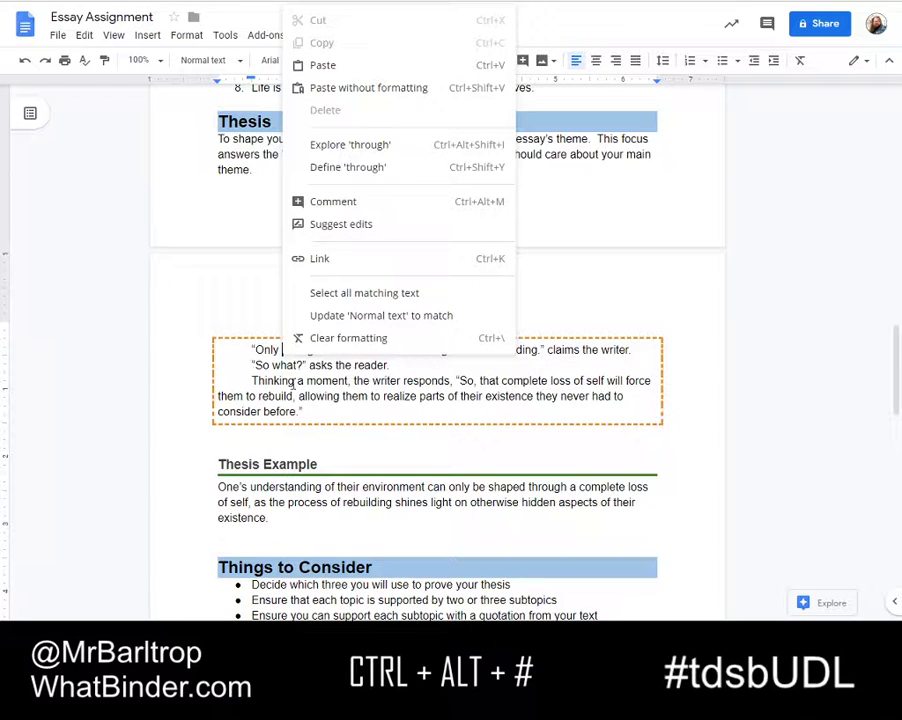
left_click(362, 318)
scroll(307, 348, "up", 3)
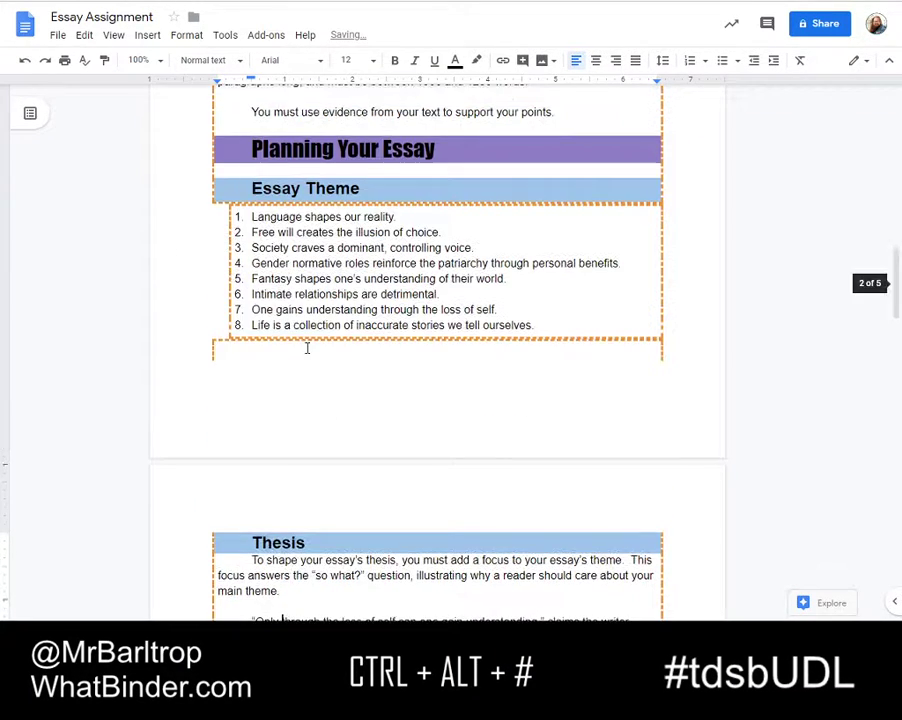
scroll(420, 342, "down", 3)
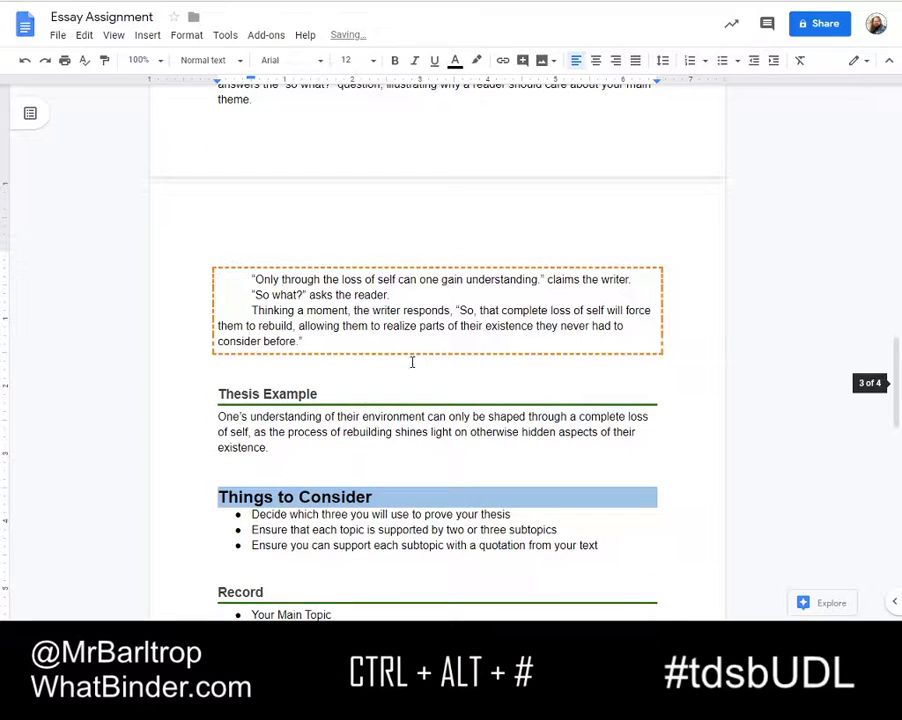
Update the Heading 4 style to match the orange-bordered dialogue paragraphs.
left_click(242, 64)
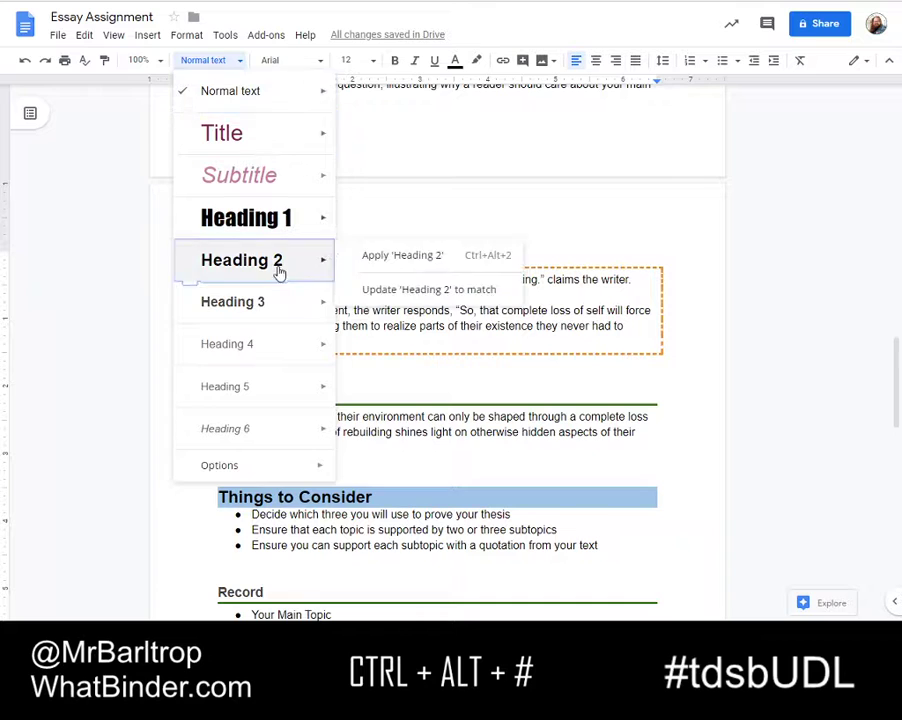
mouse_move(334, 352)
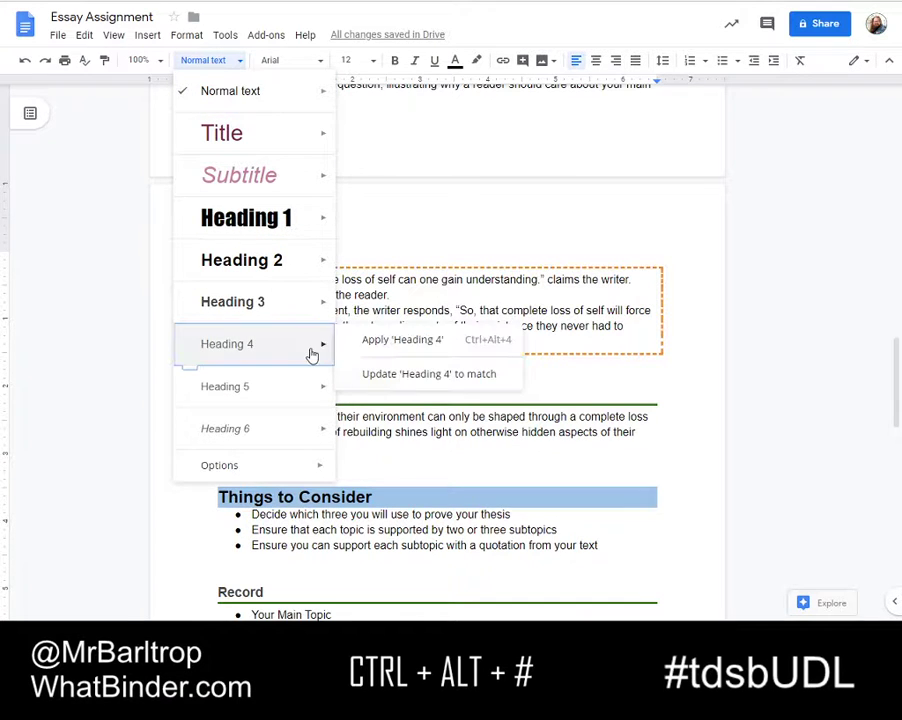
left_click(390, 374)
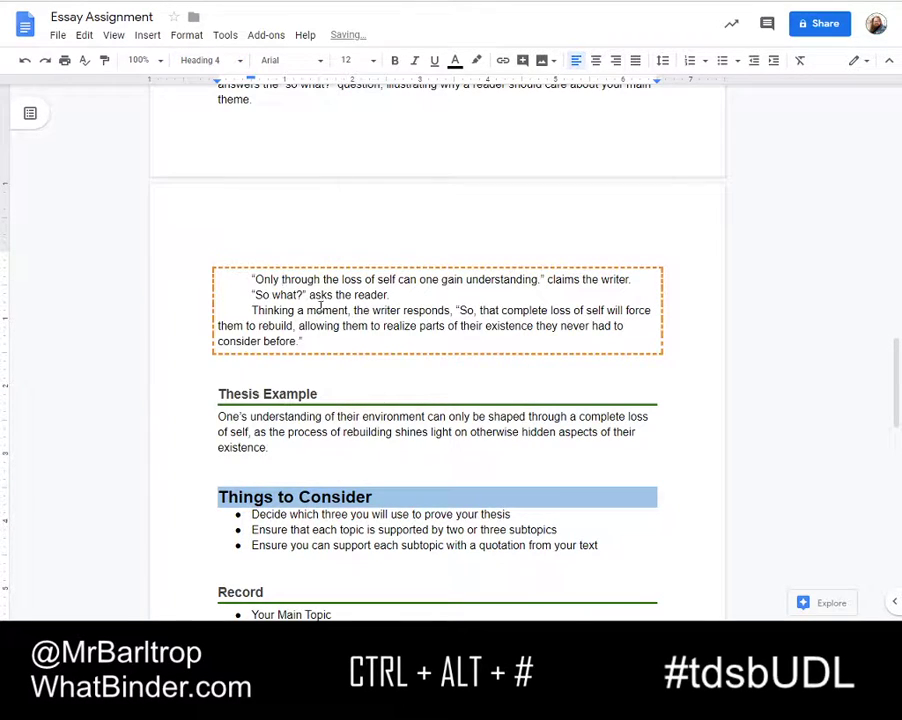
Add blank lines below the "Heading 6" list item at the end of the document.
scroll(337, 310, "down", 15)
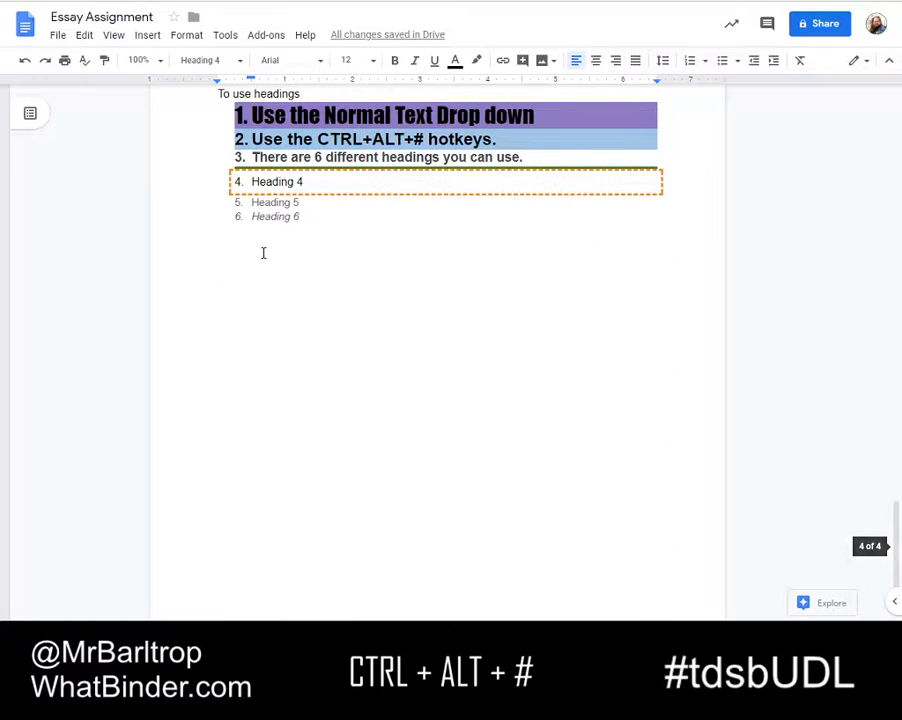
scroll(350, 260, "up", 1)
left_click(366, 270)
left_click(358, 292)
key("Return")
key("Return")
key("Return")
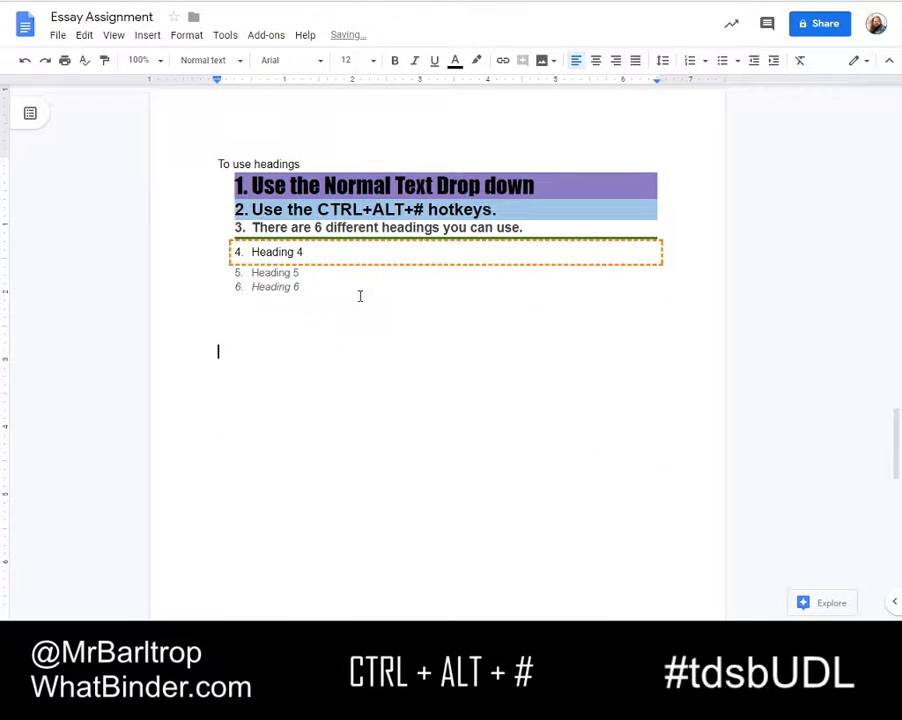
Apply Heading 4 to the last blank line and enter "Heading 4 will always give me this box." there.
key("ctrl+alt+4")
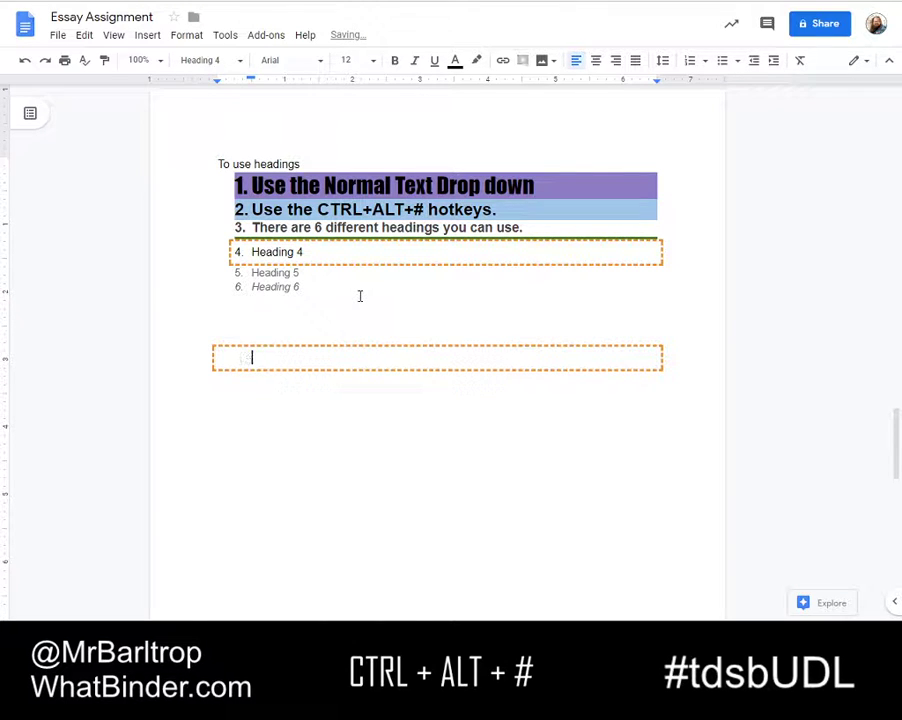
type("A")
key("BackSpace")
type("Heading")
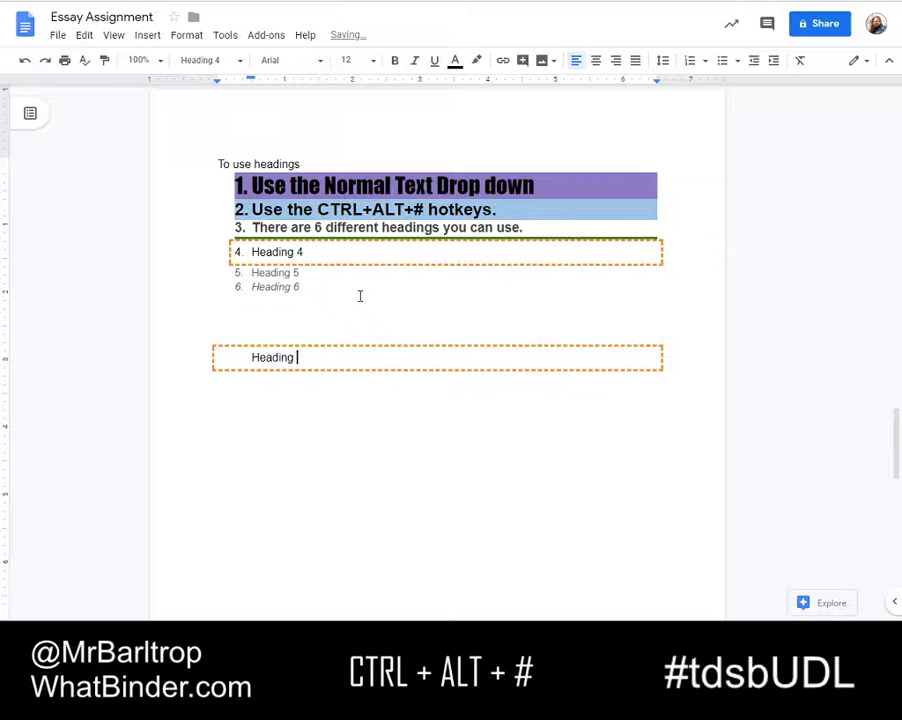
type(" 4 will always give me this box.")
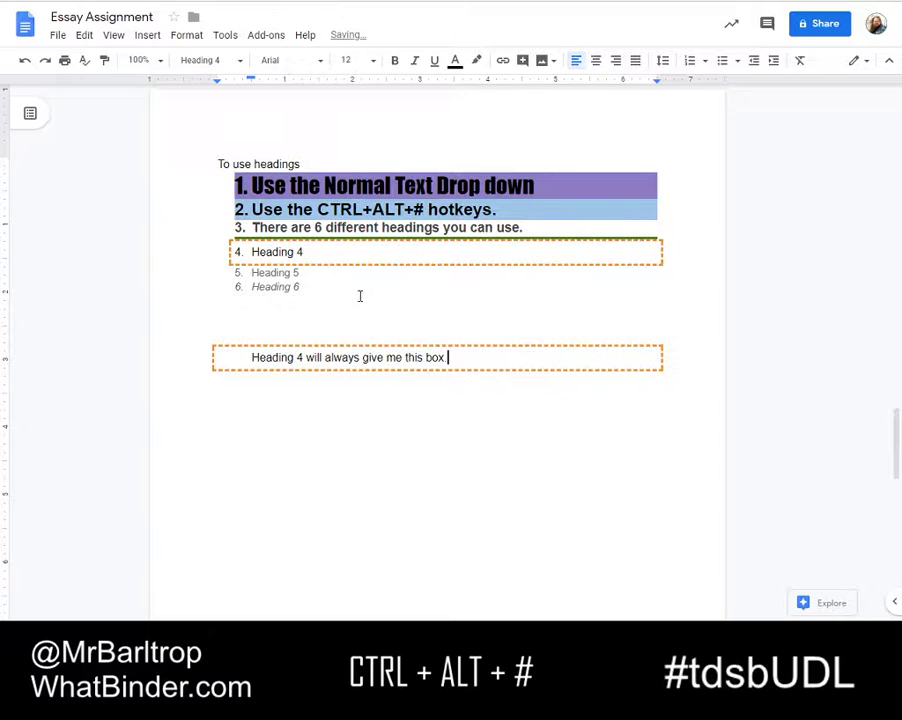
key("Up")
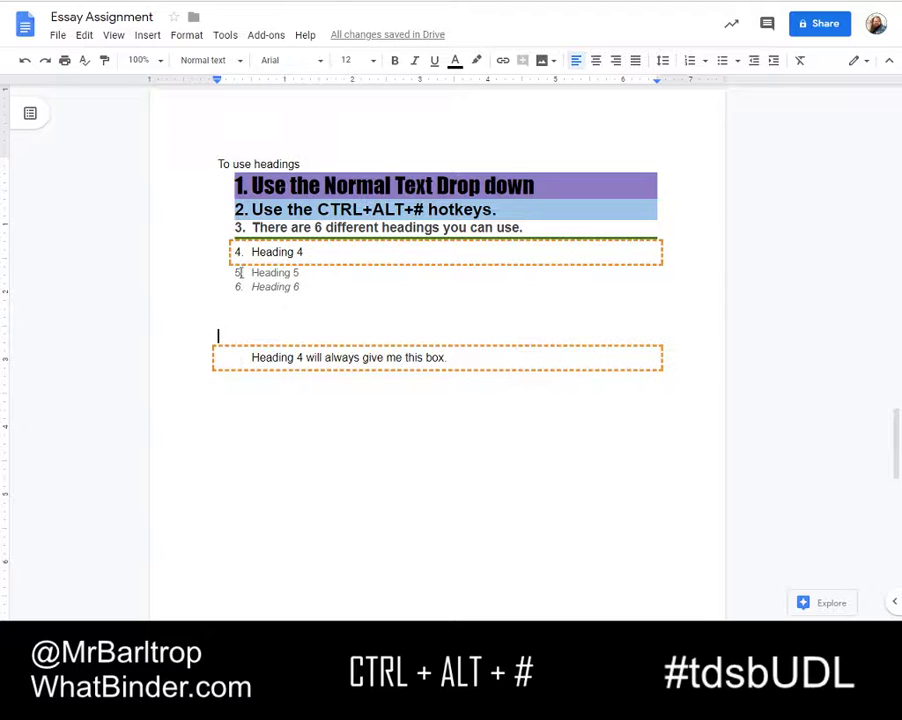
Examine the styled headings, example box and lists throughout the document.
scroll(253, 264, "up", 5)
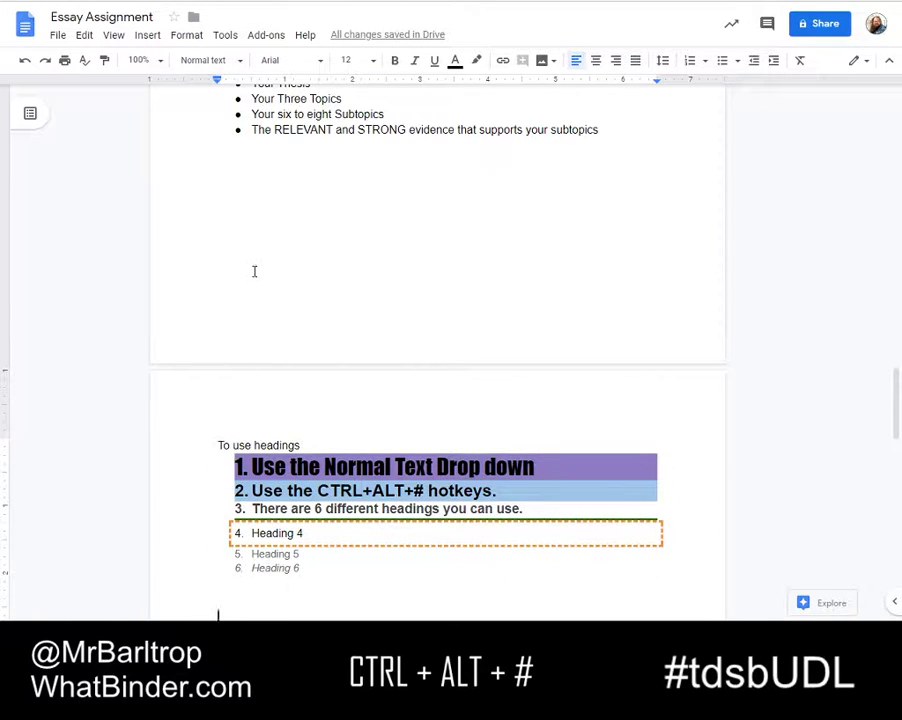
scroll(253, 270, "down", 4)
scroll(253, 266, "up", 6)
scroll(262, 236, "up", 10)
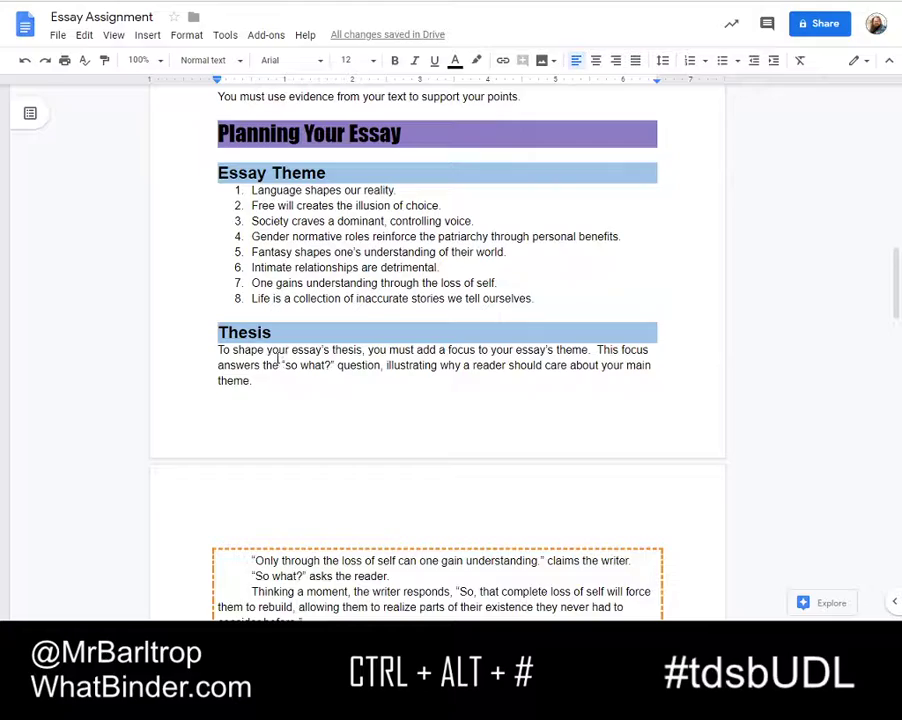
scroll(278, 357, "up", 1)
scroll(283, 451, "up", 4)
scroll(278, 400, "down", 11)
scroll(272, 368, "down", 3)
scroll(272, 366, "up", 2)
Insert a blank line above the paragraph under "Thesis Example" and apply Heading 5 to that paragraph.
left_click(293, 137)
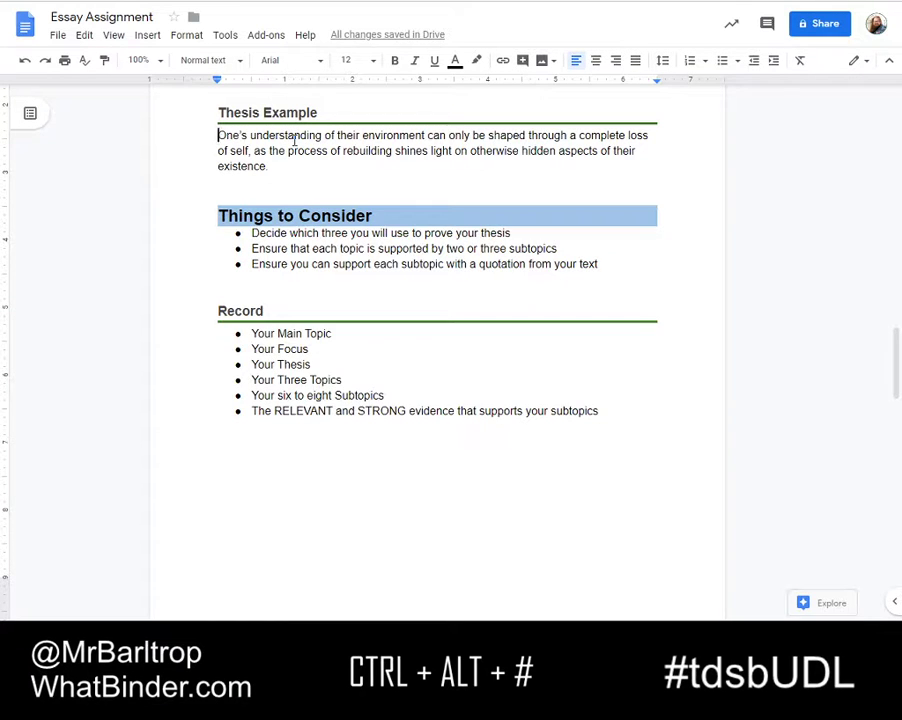
key("Return")
key("shift+Down")
key("shift+Down")
key("shift+Down")
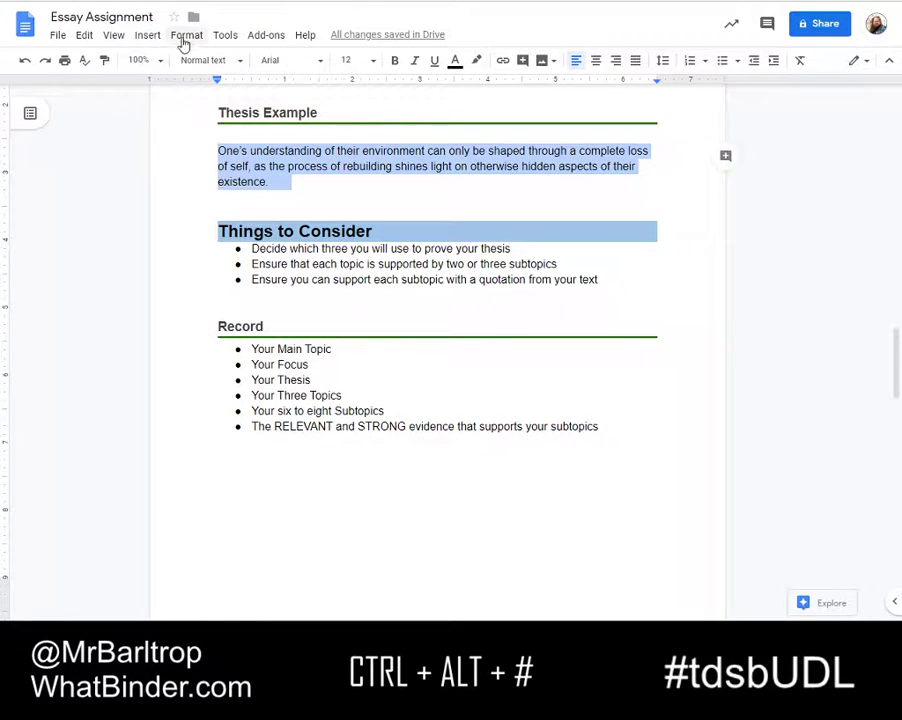
left_click(240, 62)
left_click(238, 396)
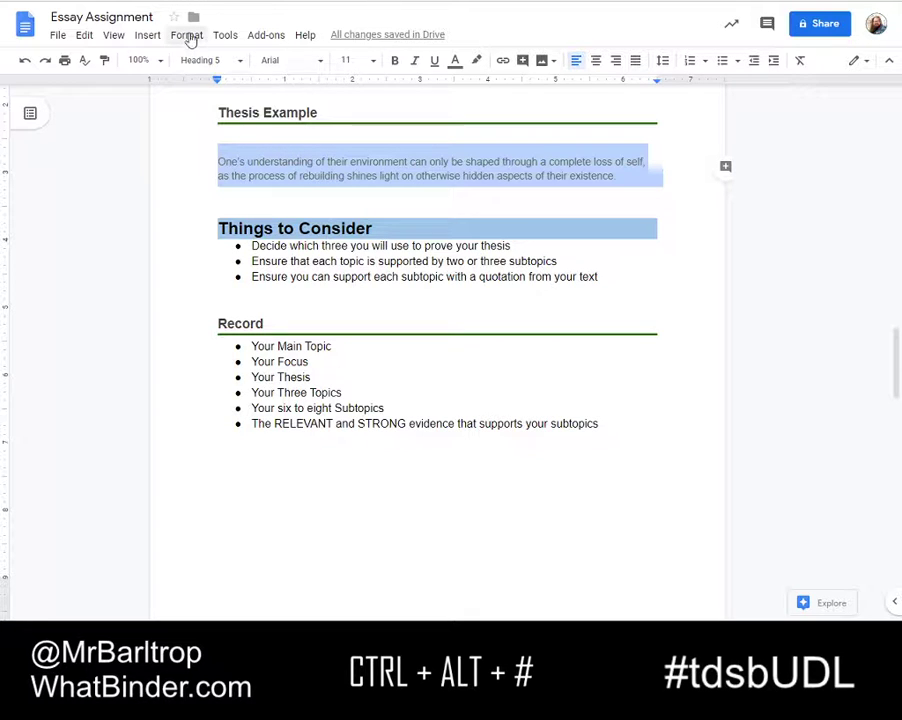
Increase the indent of the paragraph under "Thesis Example" by one level.
left_click(197, 40)
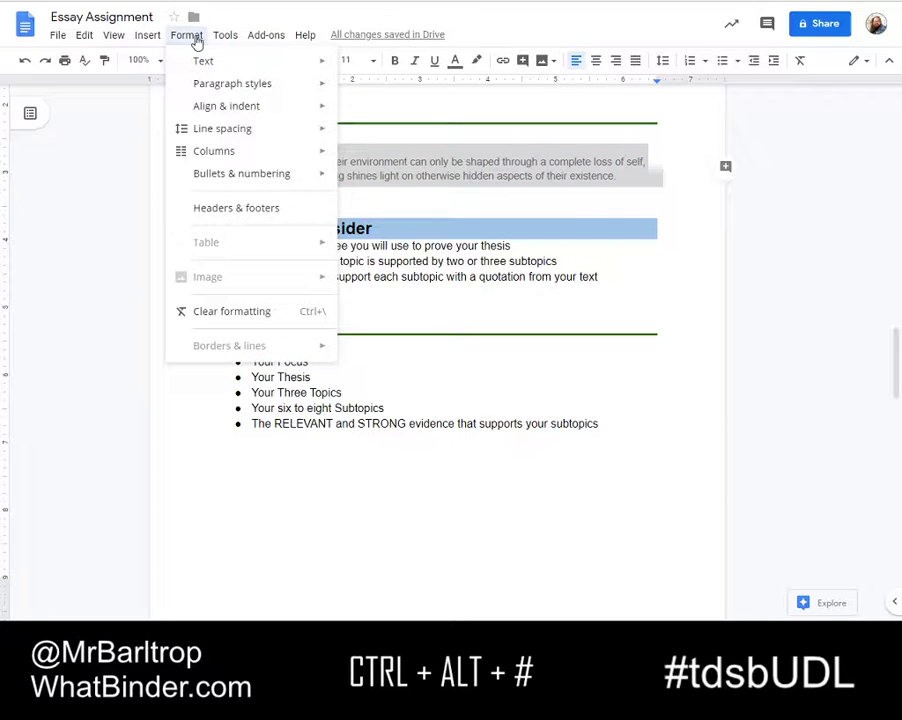
mouse_move(222, 110)
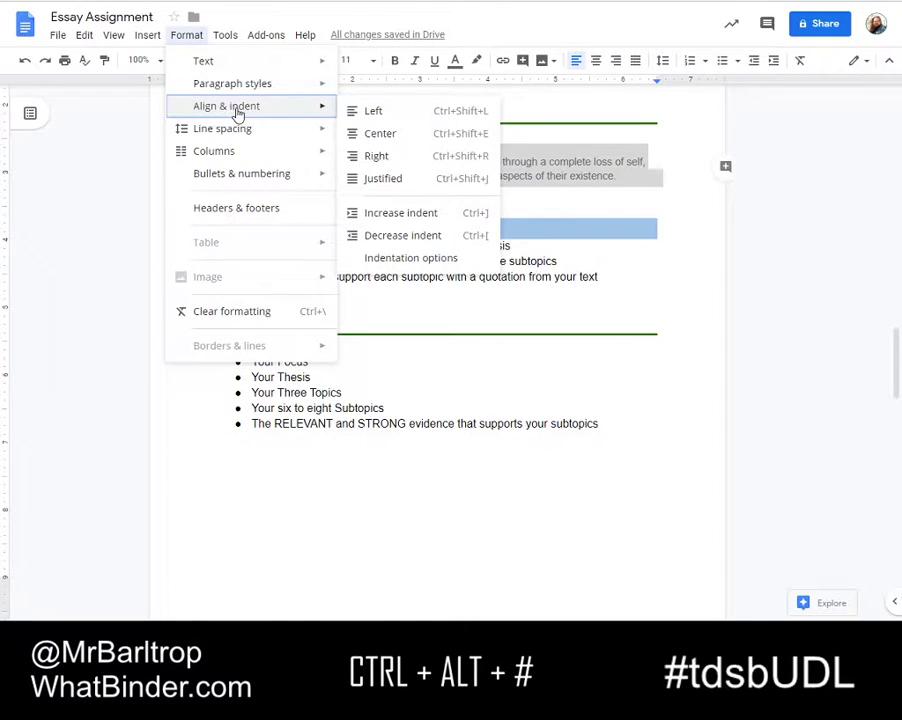
left_click(390, 214)
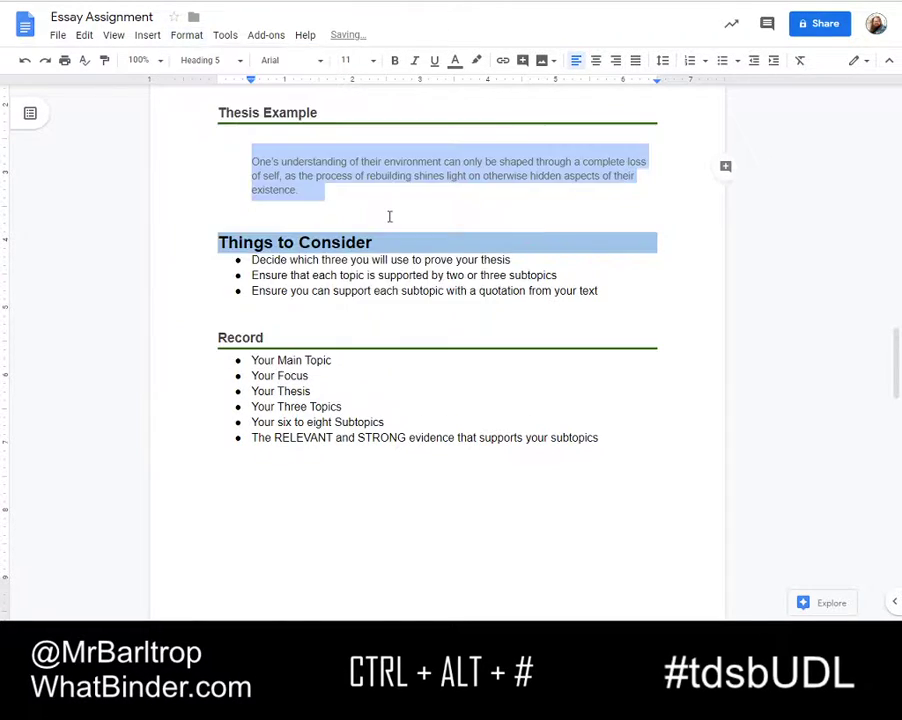
Add a dark green left border to the indented paragraph under "Thesis Example".
left_click(192, 40)
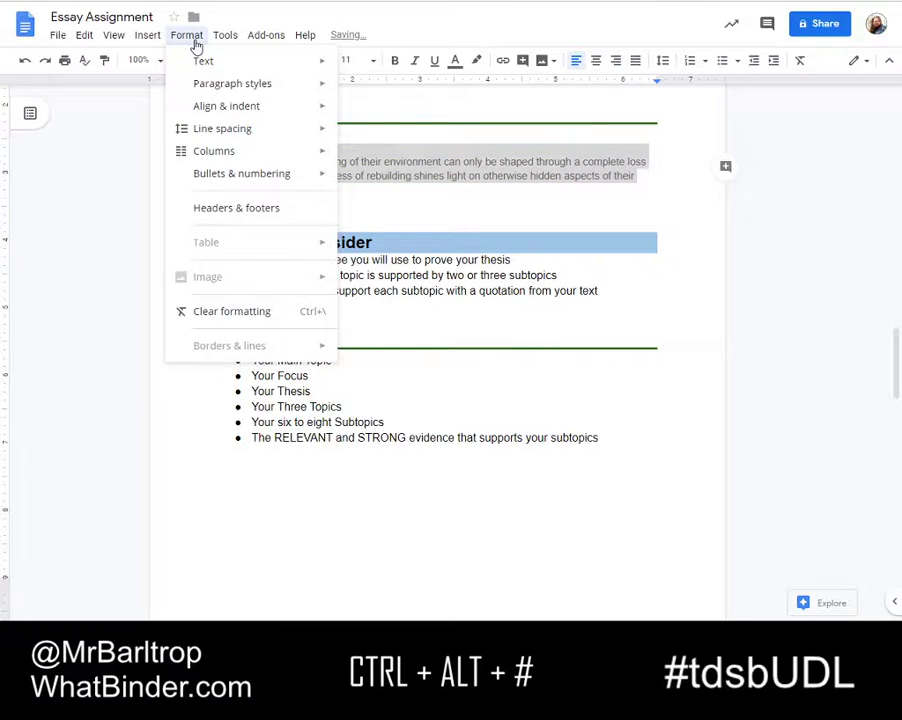
mouse_move(216, 46)
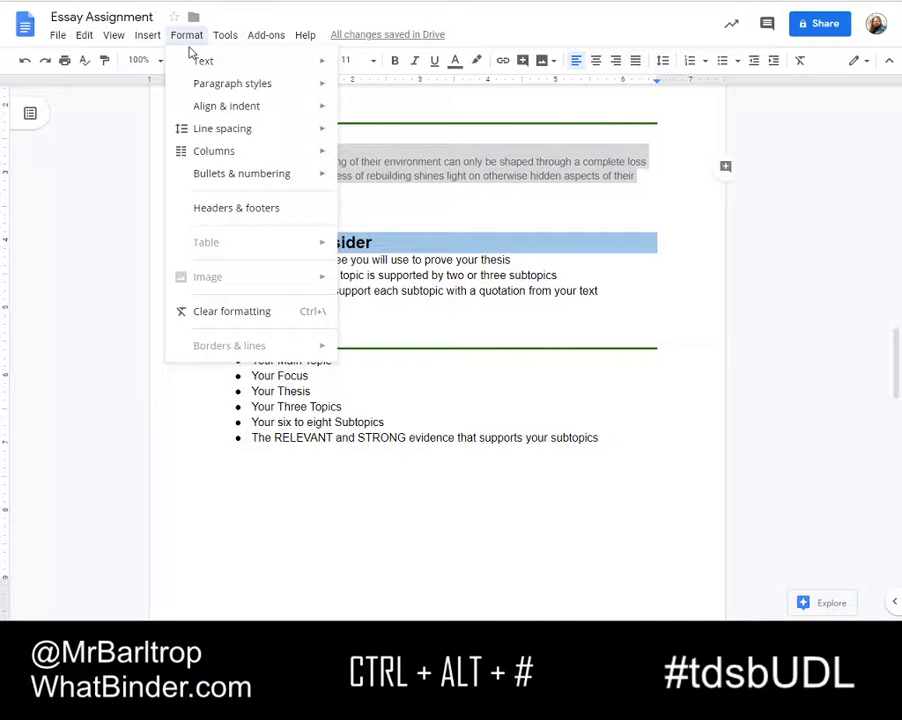
mouse_move(232, 86)
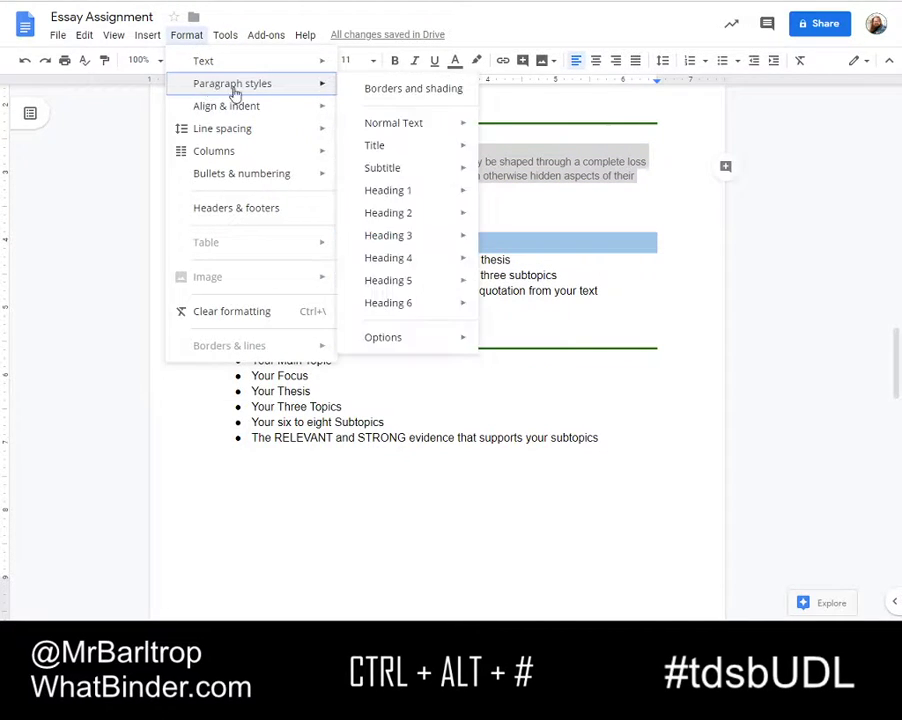
left_click(404, 92)
left_click(485, 215)
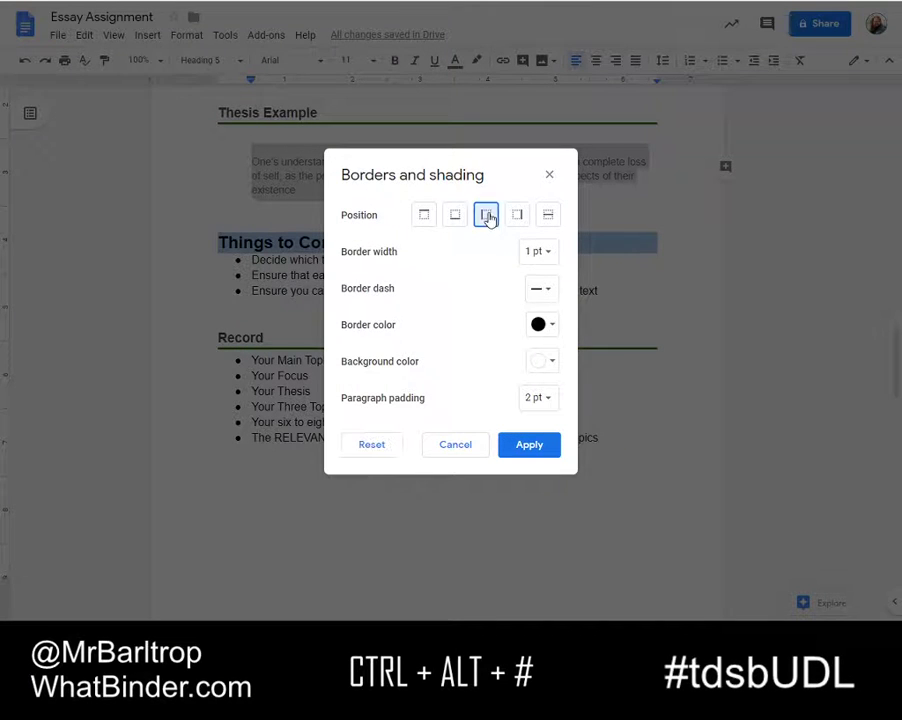
left_click(547, 324)
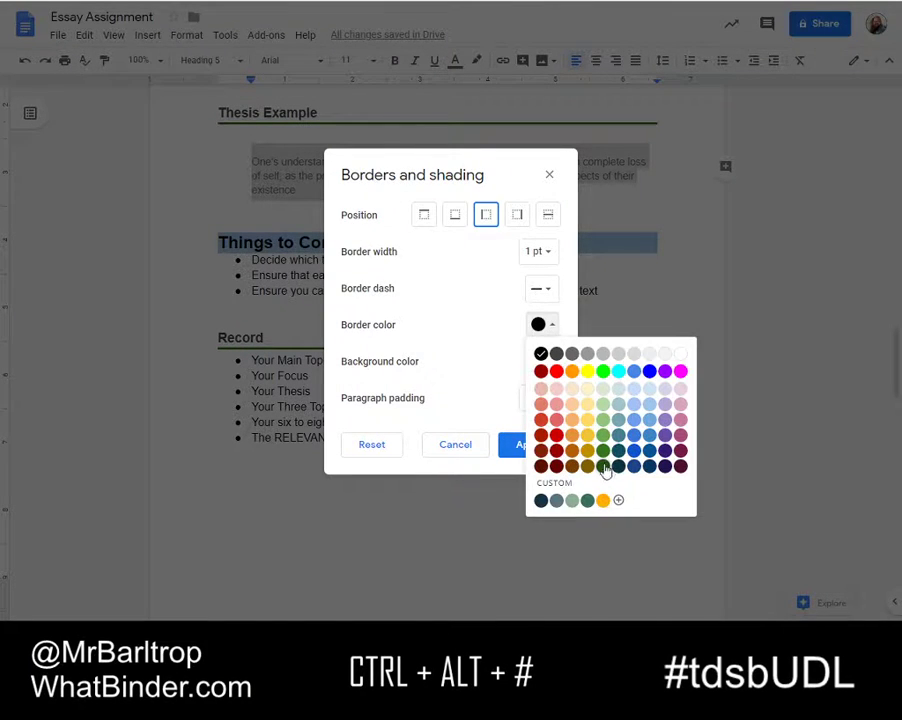
left_click(604, 467)
left_click(527, 447)
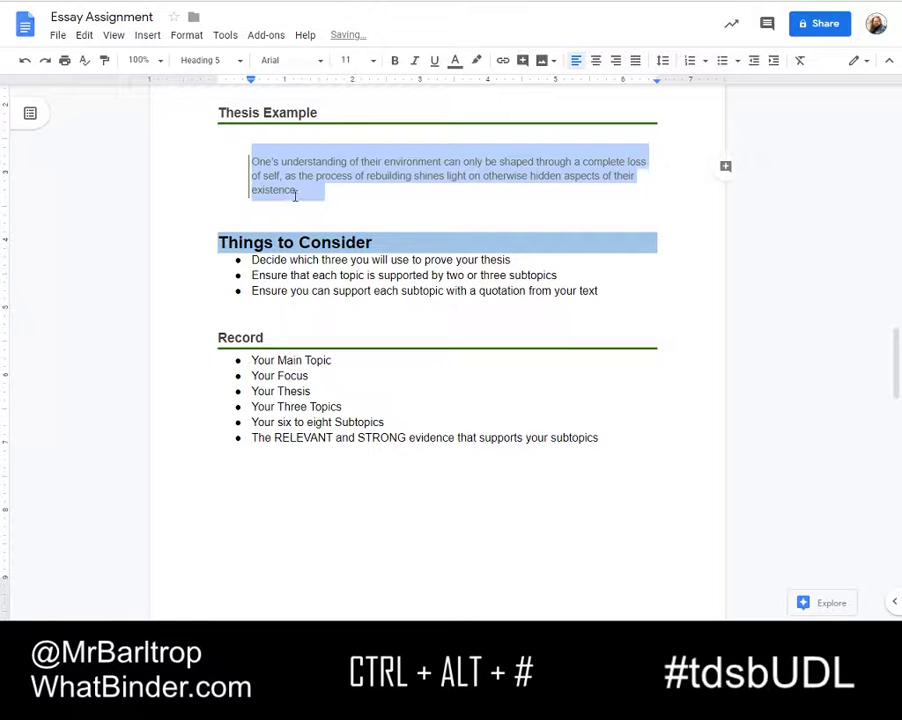
left_click(268, 175)
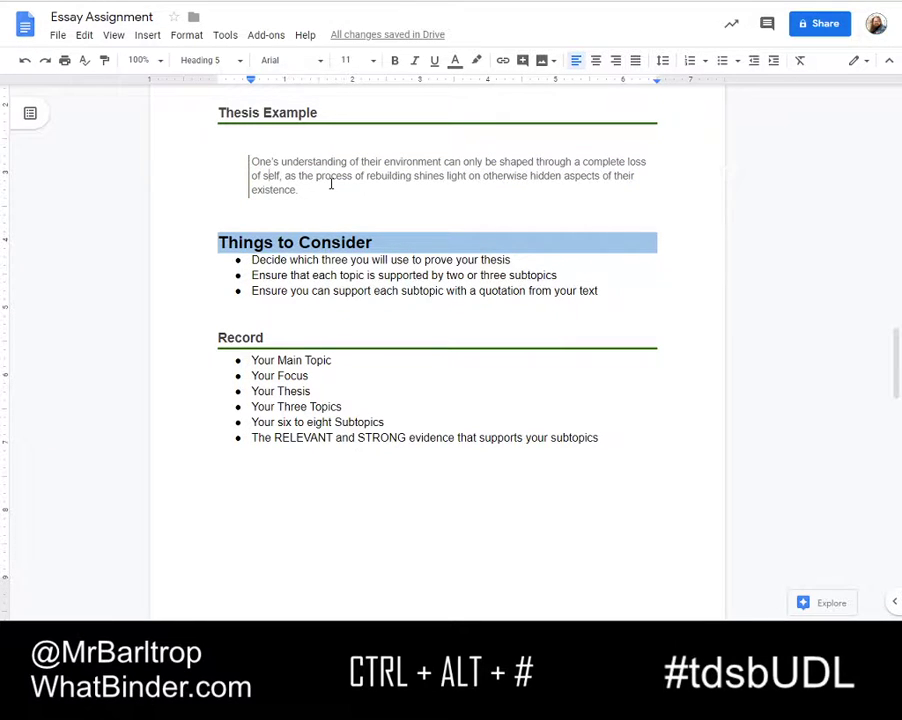
left_click(311, 190)
key("Return")
key("BackSpace")
key("BackSpace")
Update the Heading 5 style to match the indented paragraph with the green left border under "Thesis Example".
right_click(309, 176)
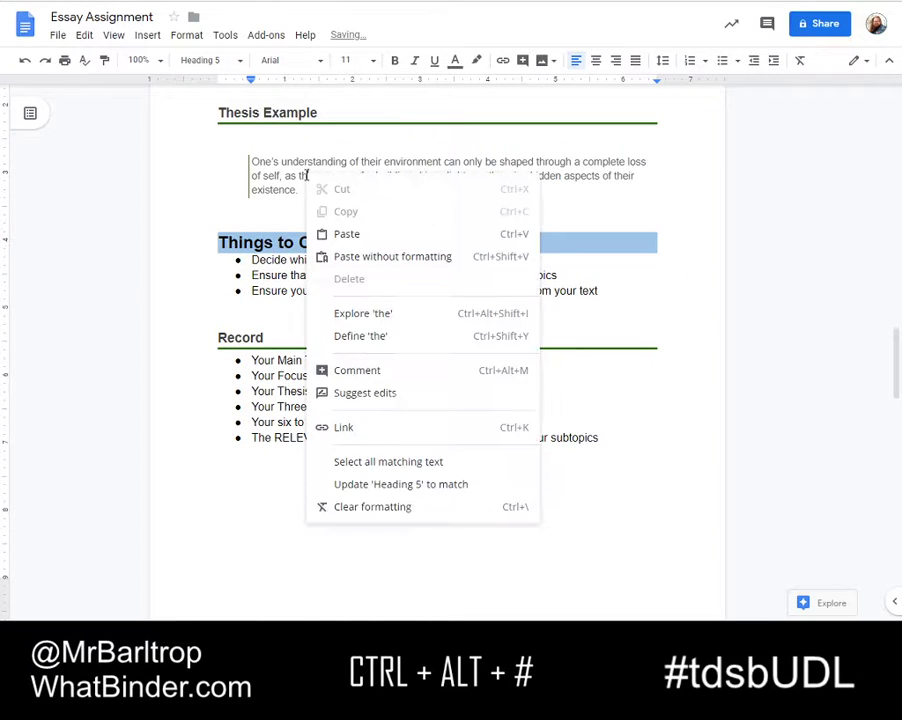
key("Escape")
Enter "Test" on the blank line above "Things to Consider" and apply Heading 5 to it.
left_click(340, 216)
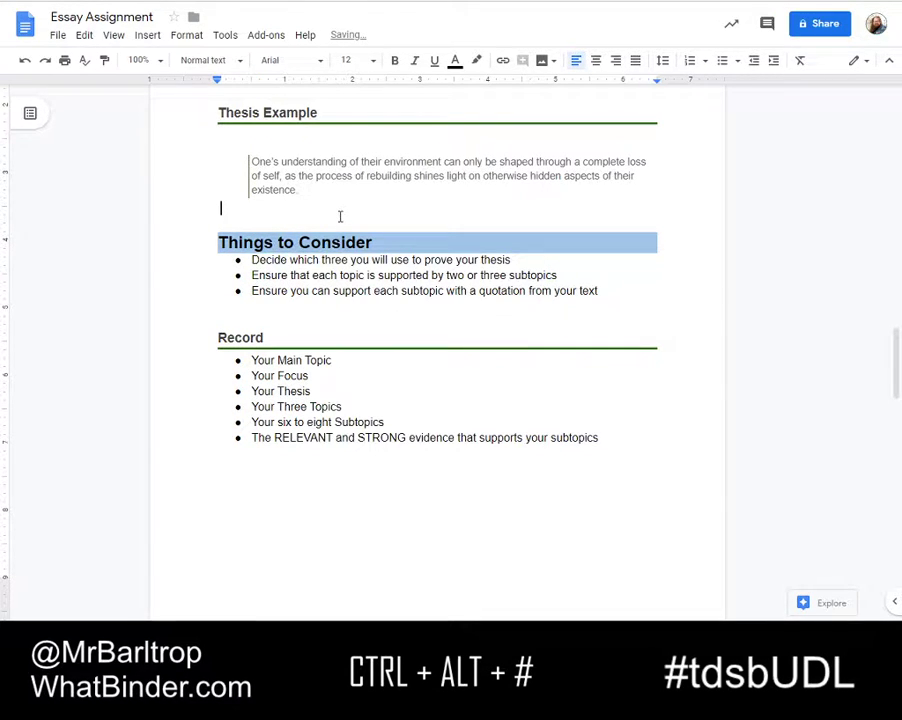
type("Test")
key("shift+Home")
key("ctrl+alt+5")
left_click(340, 216)
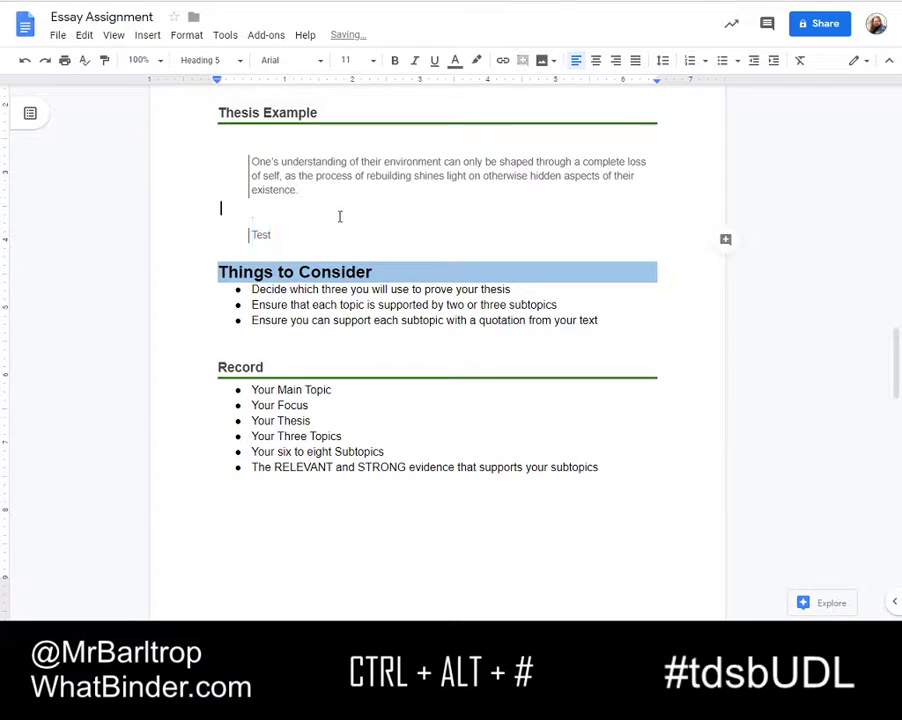
left_click(272, 235)
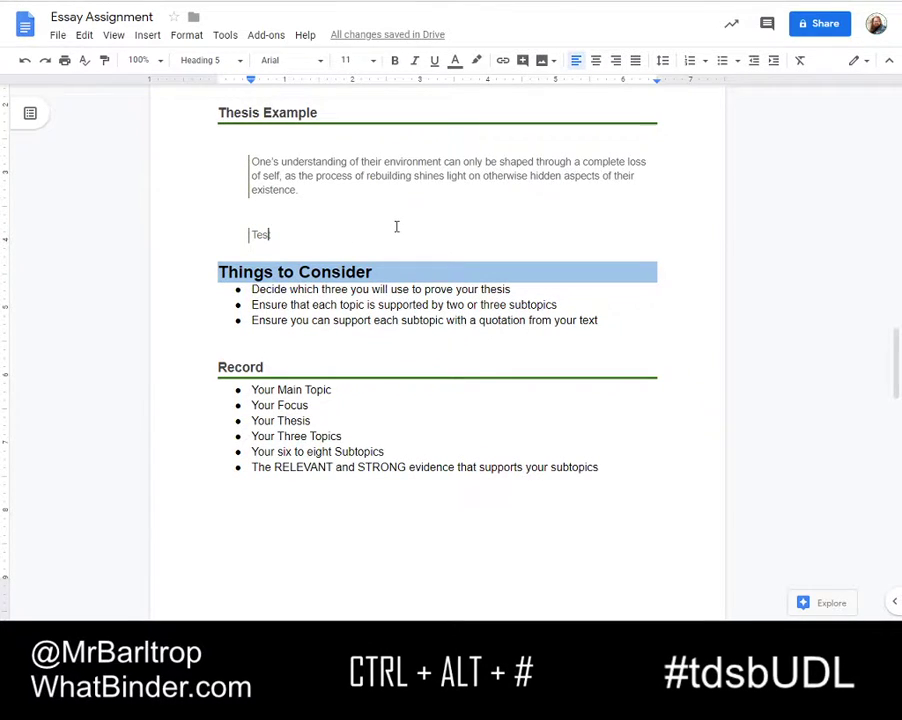
Try Heading 4, Heading 3, Heading 2 and Heading 1 in turn on the "Test" line.
key("ctrl+alt+4")
key("ctrl+alt+3")
key("ctrl+alt+2")
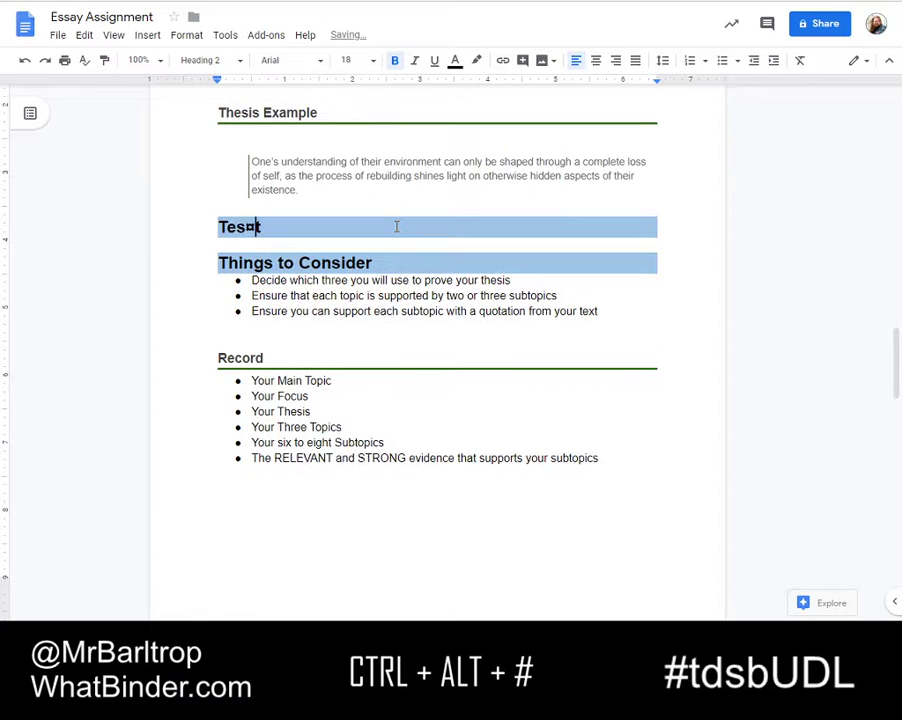
key("ctrl+alt+1")
Delete the "Test" text and return its line above "Things to Consider" to Normal text.
key("BackSpace")
key("BackSpace")
key("BackSpace")
key("BackSpace")
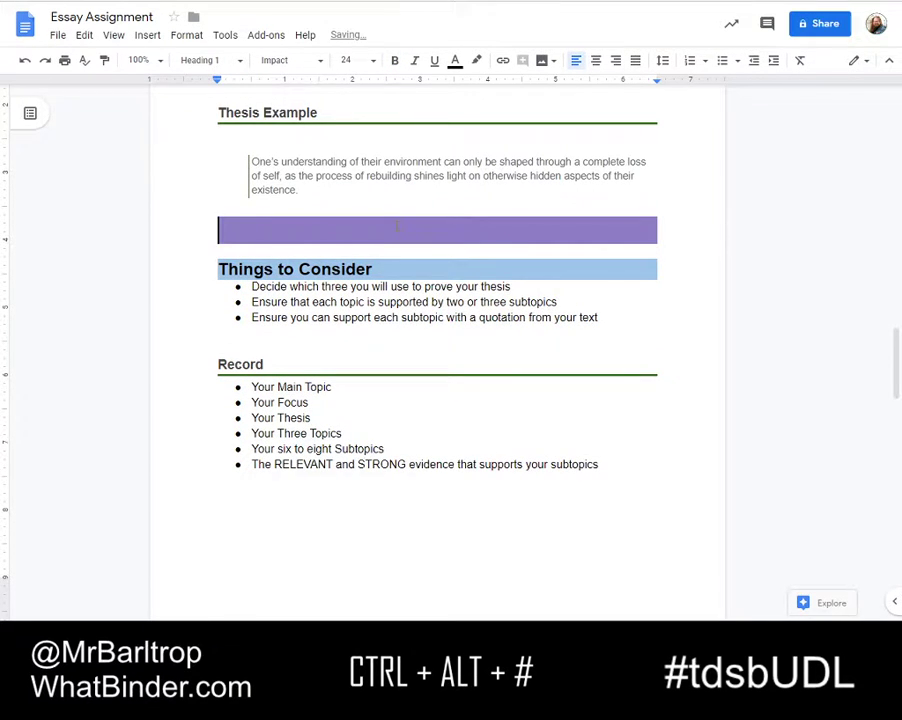
key("ctrl+alt+0")
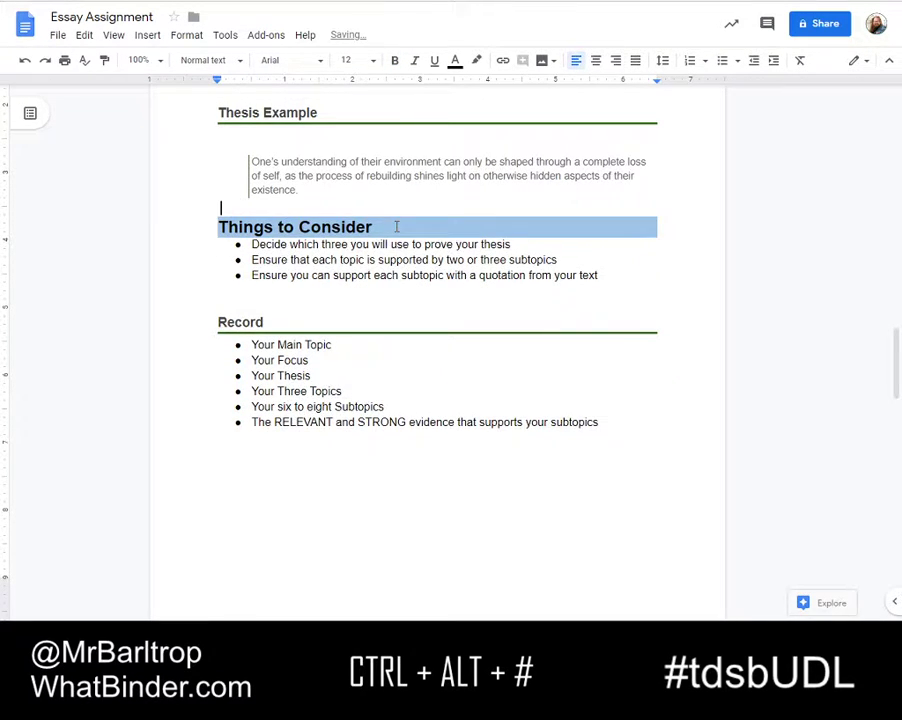
Review the whole document from the title to the sample headings list for consistent heading, box and quotation styling.
scroll(352, 184, "up", 5)
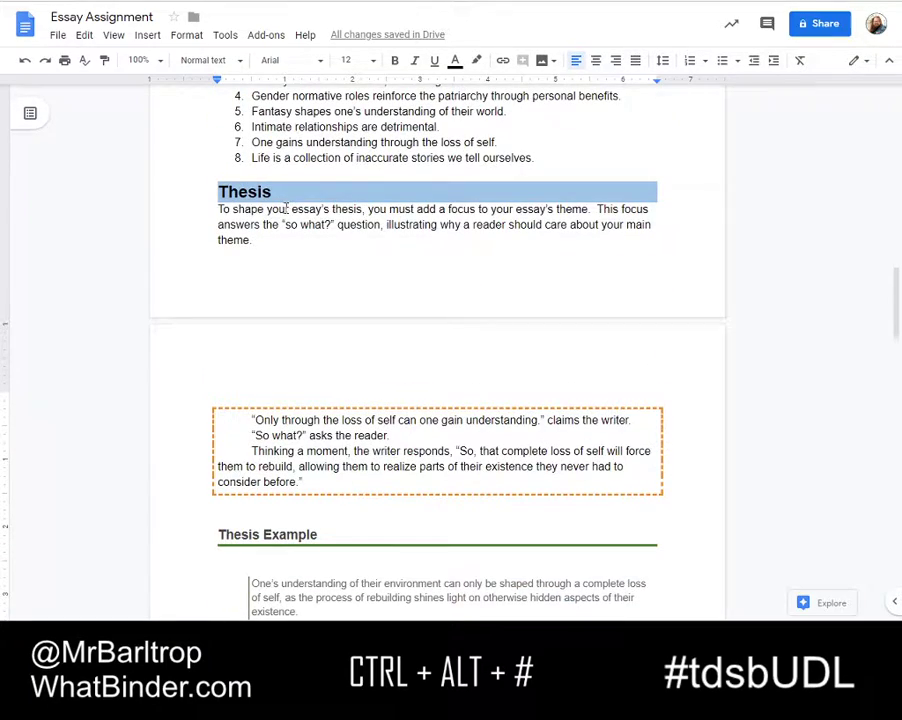
scroll(273, 263, "down", 3)
scroll(274, 250, "up", 6)
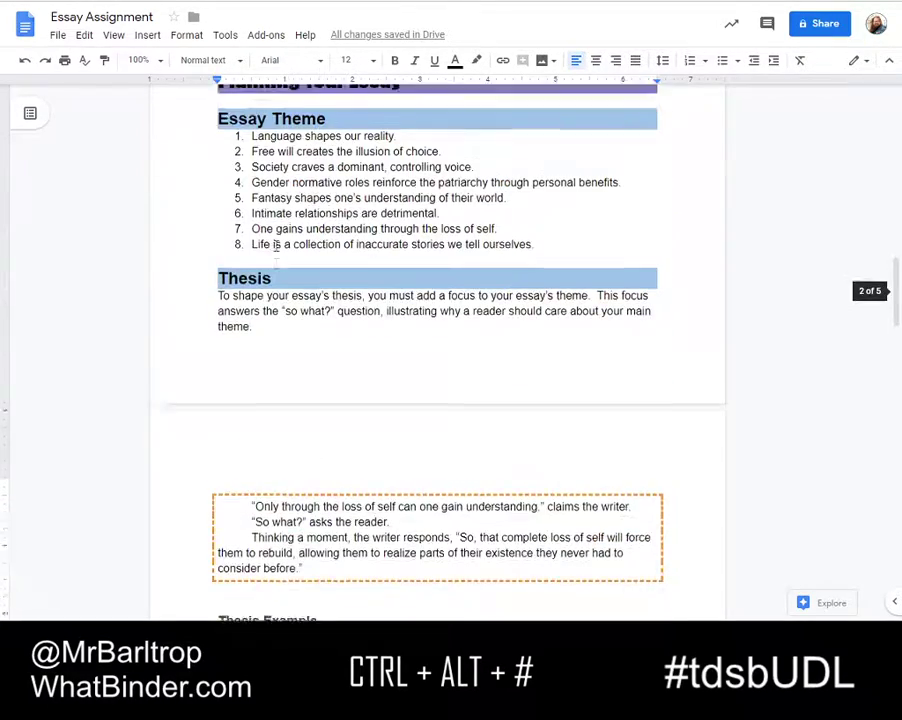
scroll(272, 242, "up", 3)
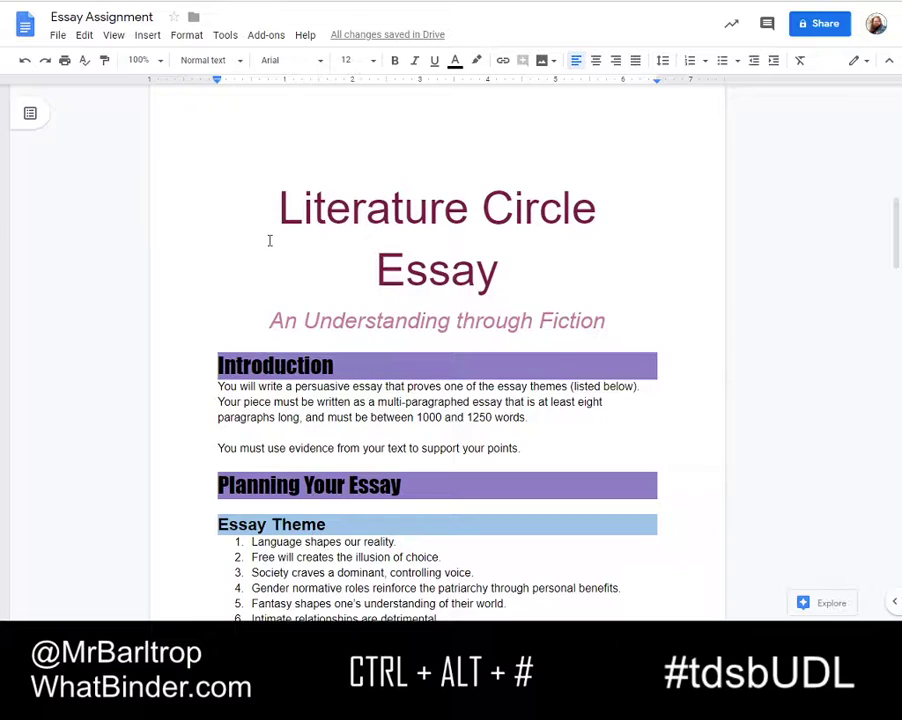
scroll(270, 230, "down", 10)
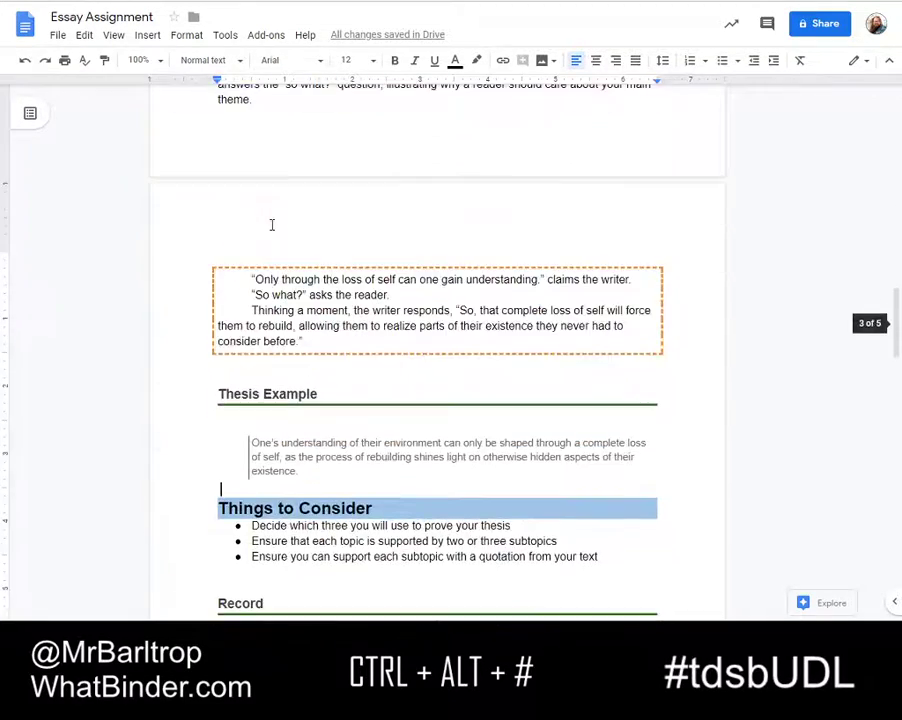
scroll(266, 229, "down", 8)
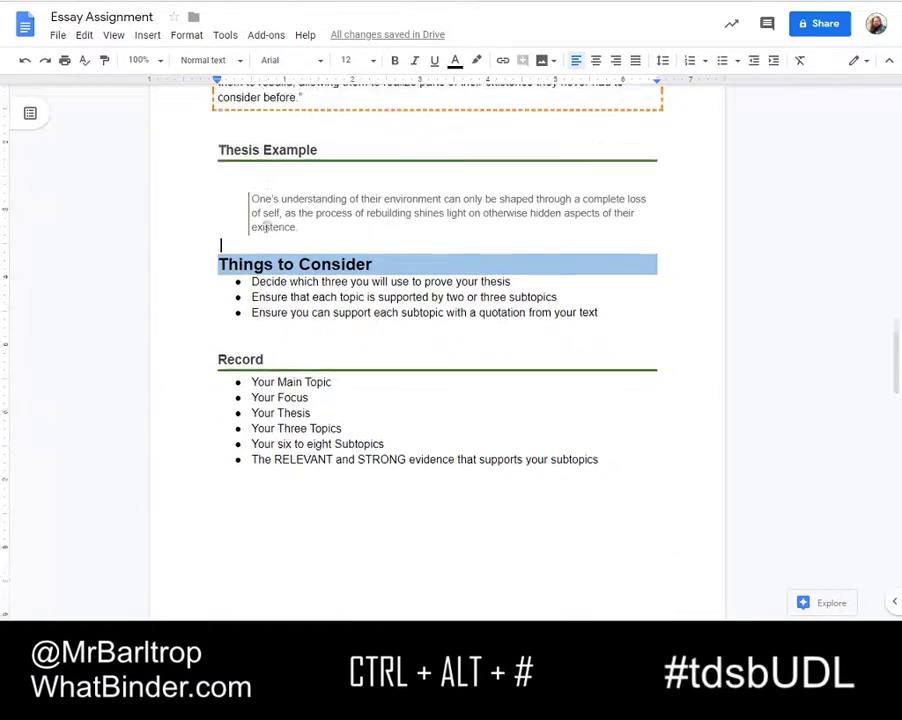
scroll(265, 231, "down", 1)
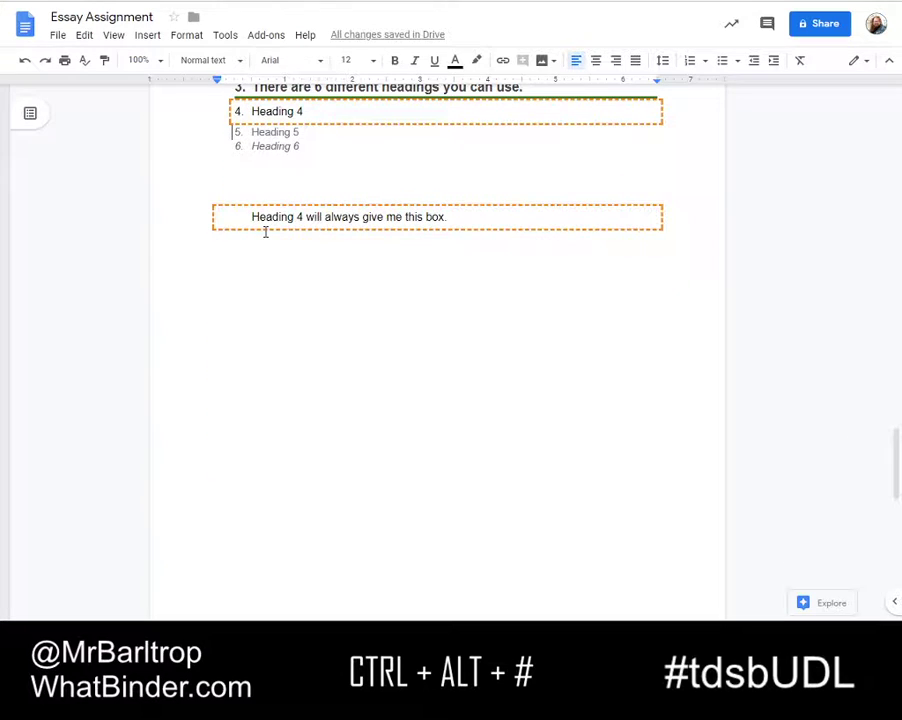
scroll(265, 231, "up", 8)
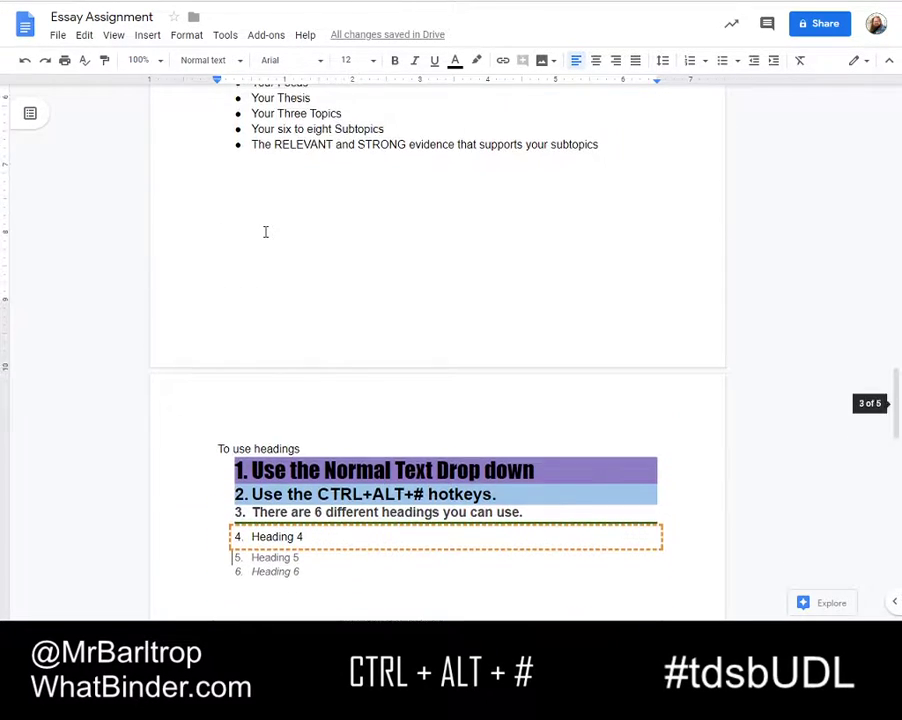
scroll(265, 231, "up", 2)
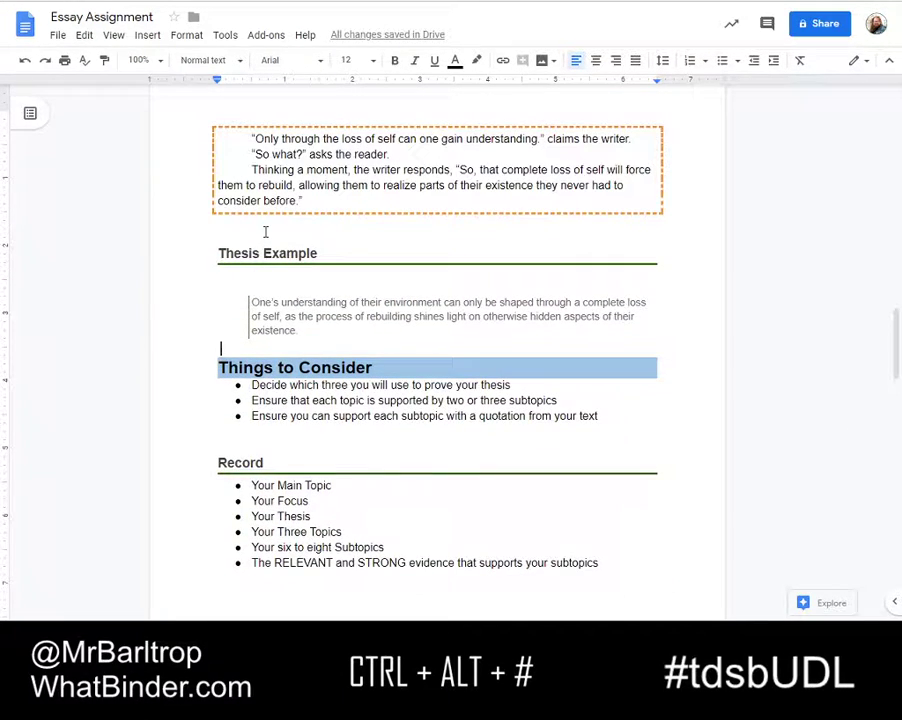
scroll(265, 231, "up", 6)
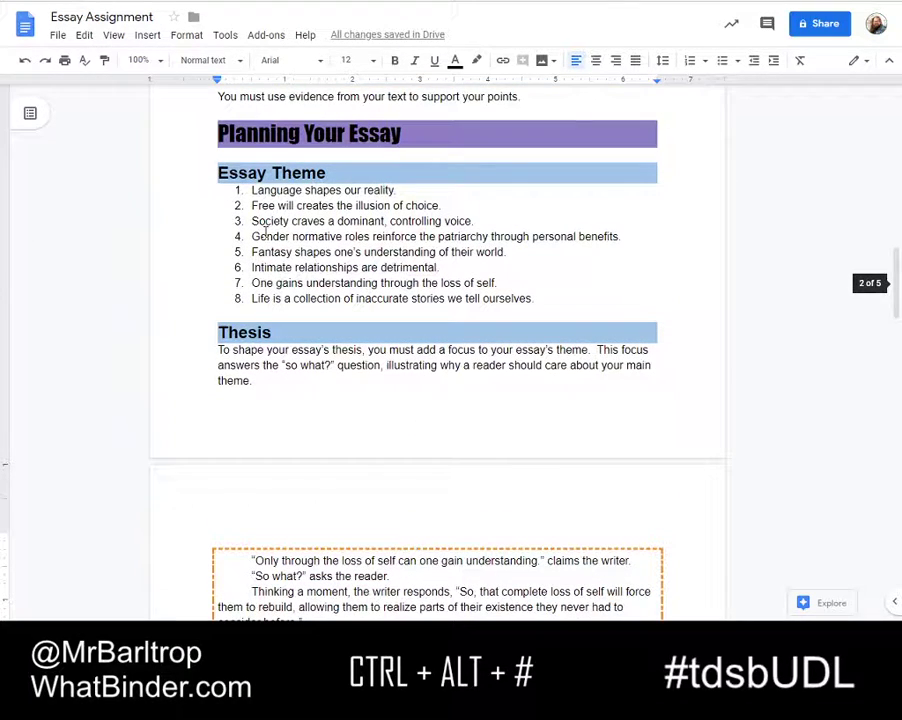